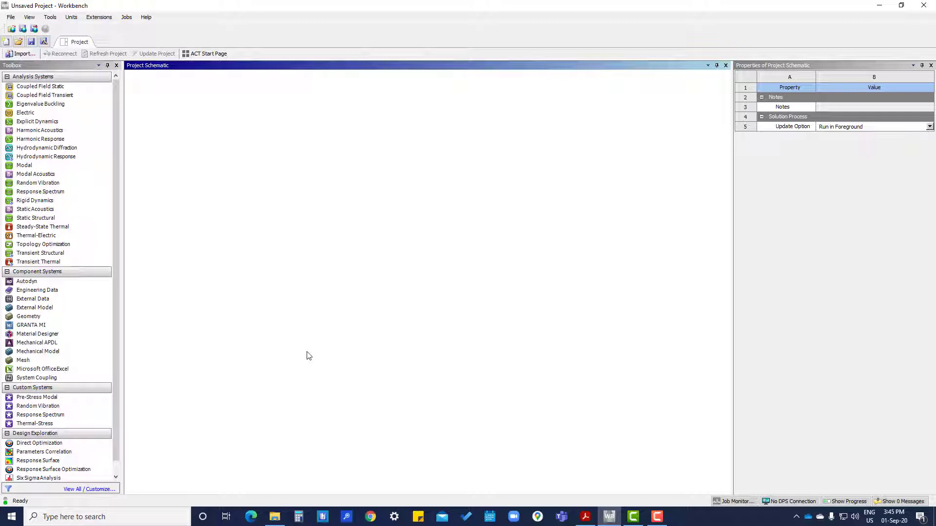
- Open the Globe_Valve_SS07_Start.wbpz project archive and open the Static Structural system's Model for editing
left_click(10, 17)
left_click(32, 37)
left_click(54, 79)
double_click(129, 82)
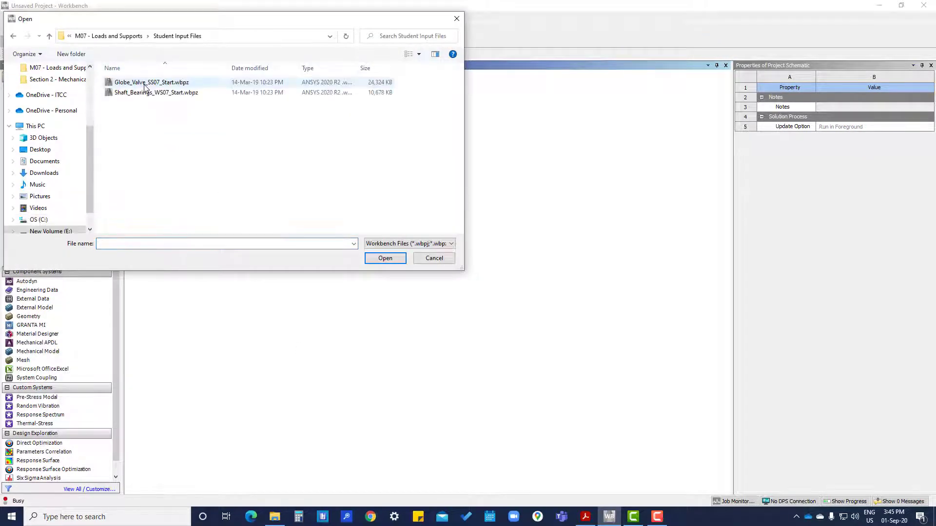
left_click(151, 82)
left_click(385, 259)
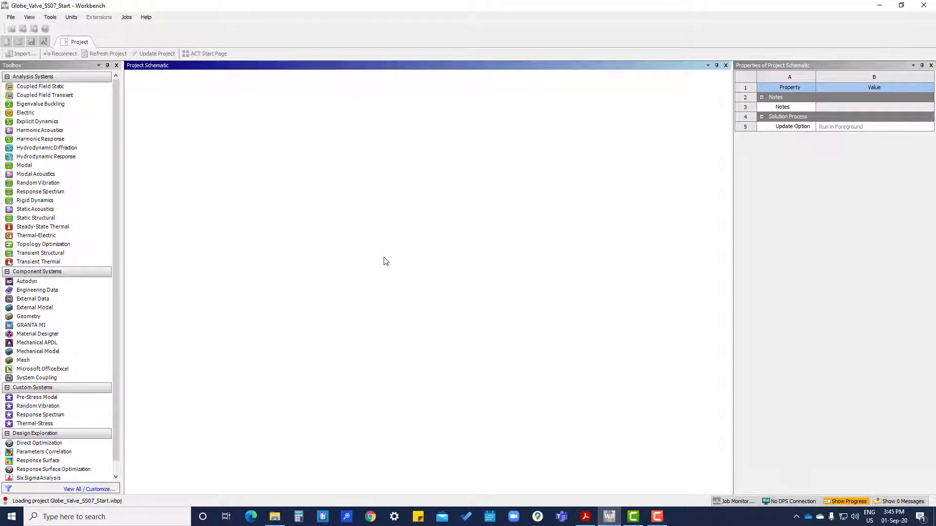
left_click(319, 208)
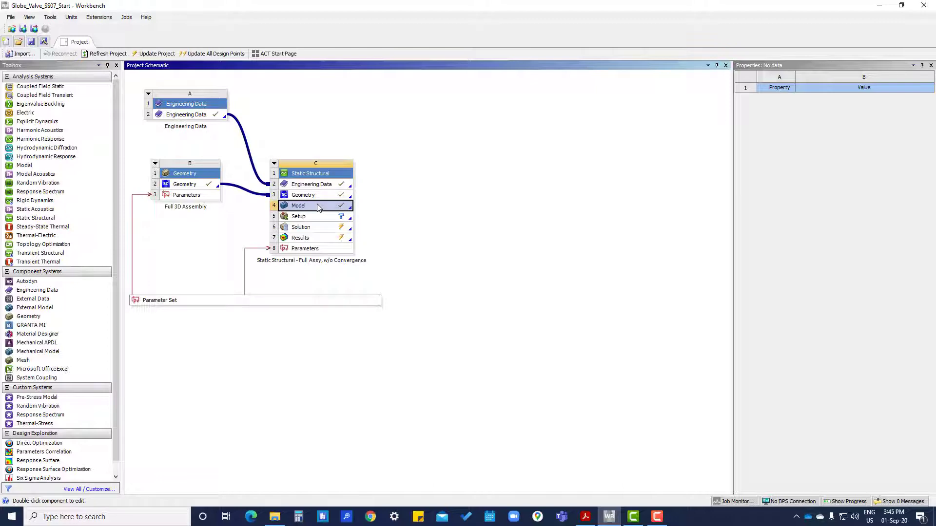
double_click(318, 206)
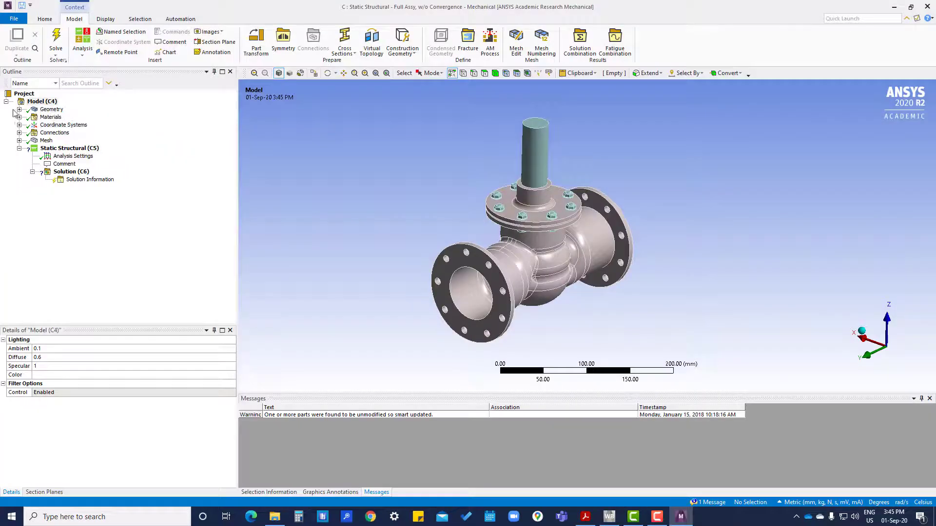
- Examine the valve model's geometry parts, assigned materials and coordinate systems in the outline tree
left_click(19, 110)
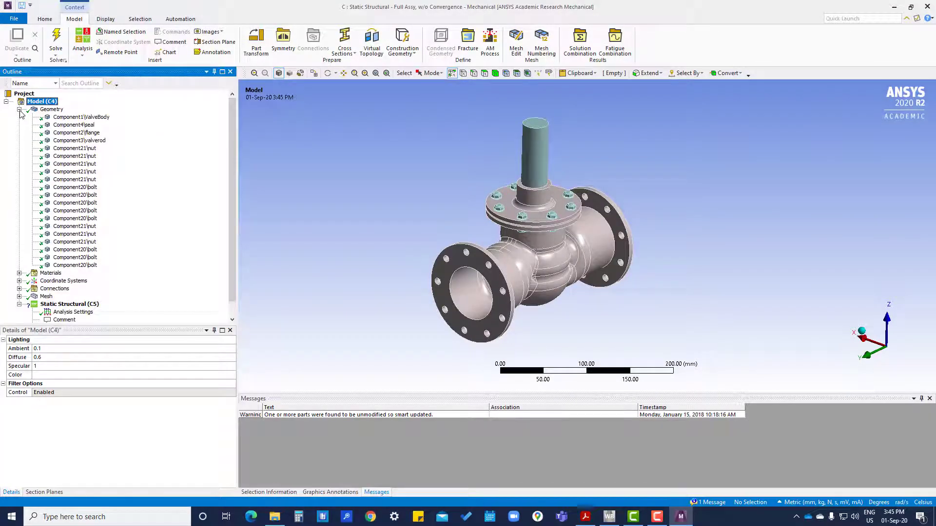
left_click(20, 110)
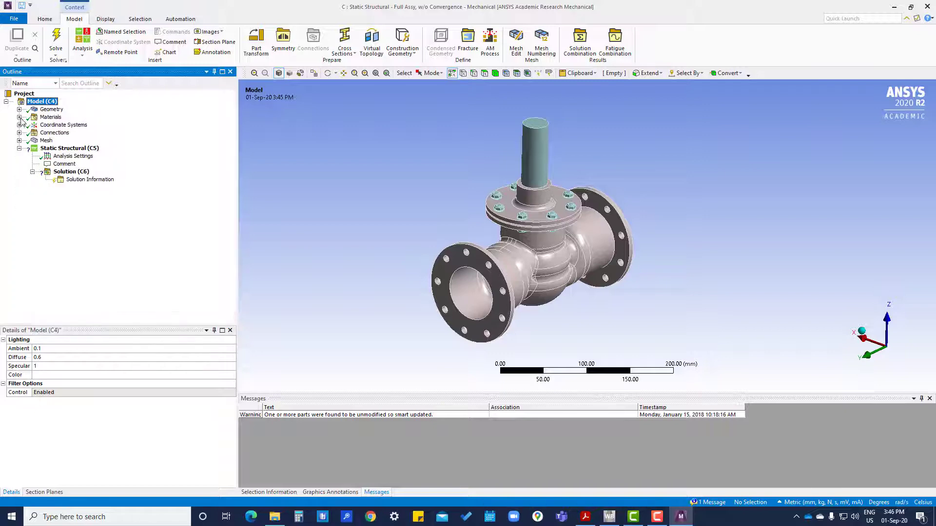
left_click(20, 118)
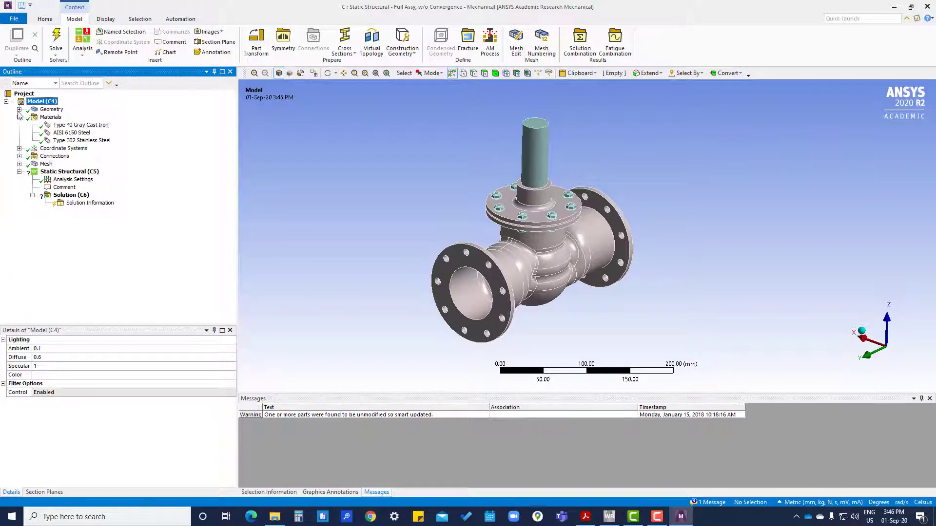
left_click(19, 118)
left_click(19, 125)
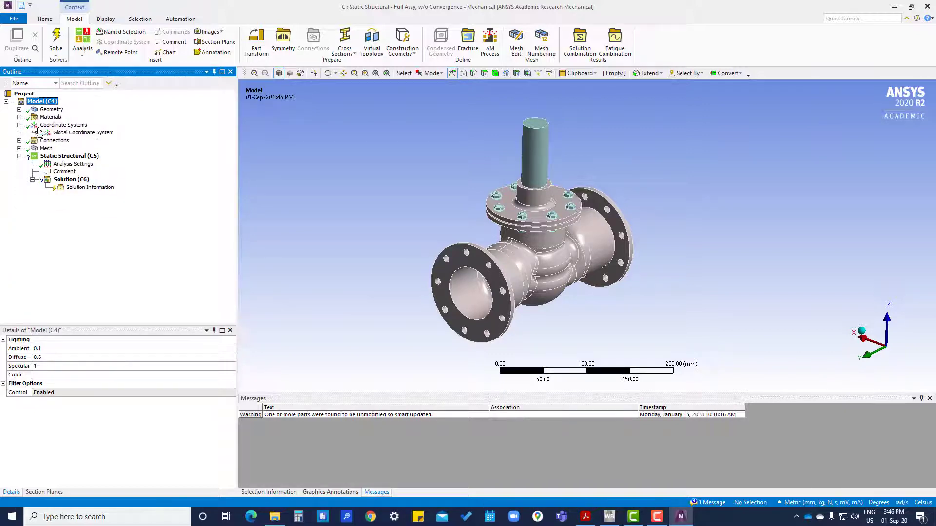
left_click(19, 125)
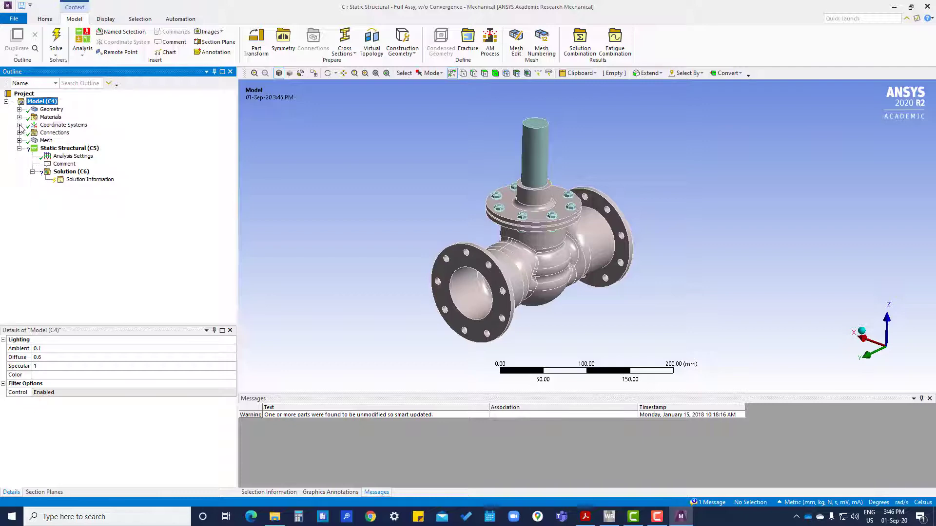
- Review the contact pairs defined under Connections and the sizing control defined under Mesh
left_click(19, 132)
left_click(33, 141)
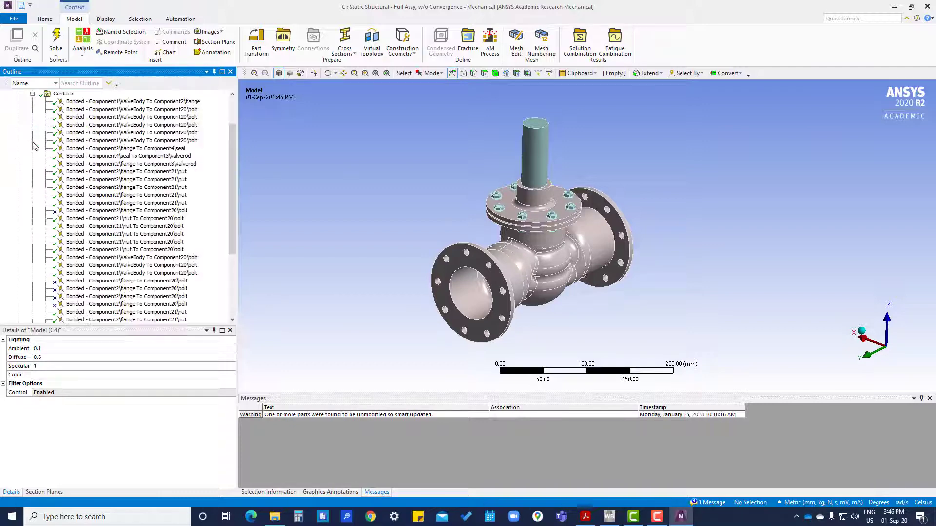
scroll(129, 197, "up", 2)
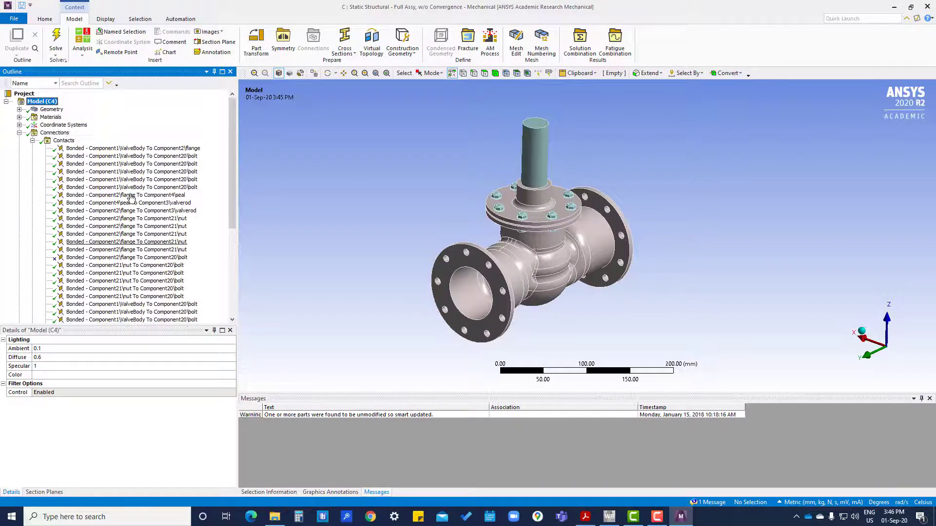
left_click(19, 133)
left_click(19, 133)
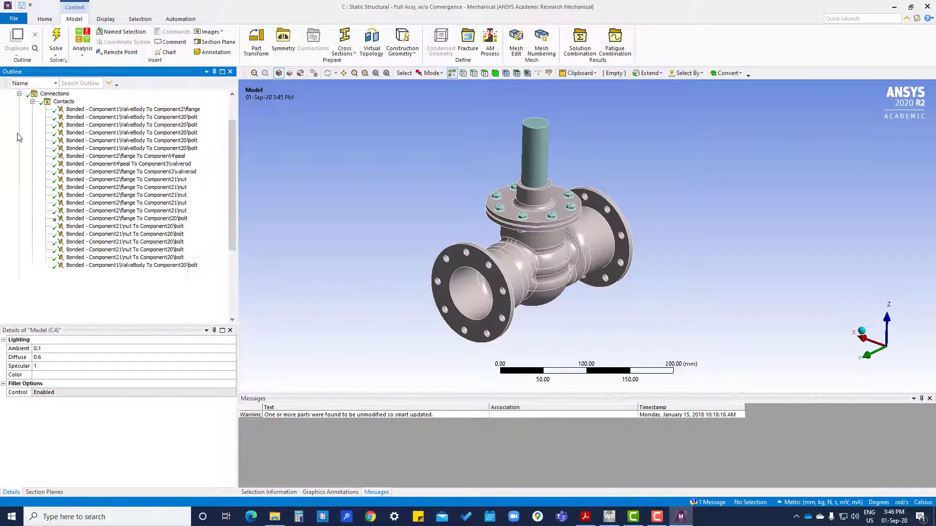
scroll(18, 137, "up", 1)
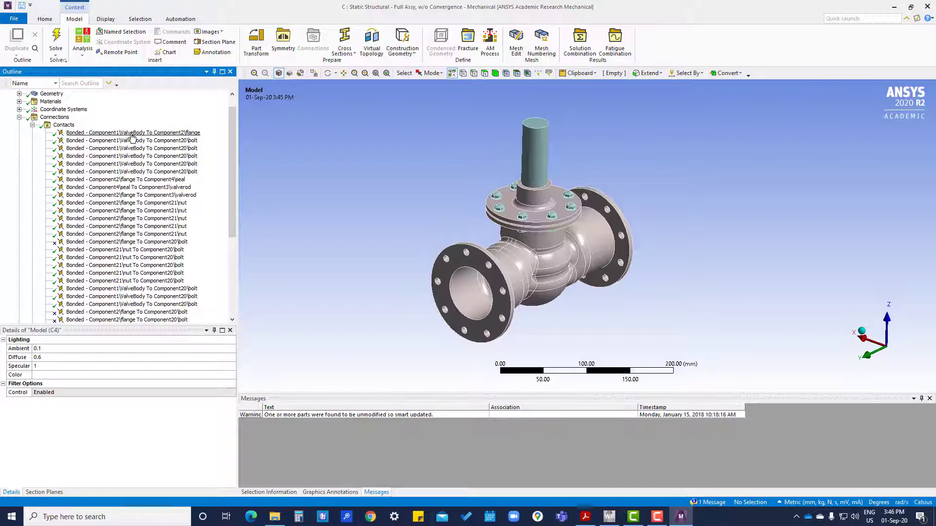
left_click(19, 117)
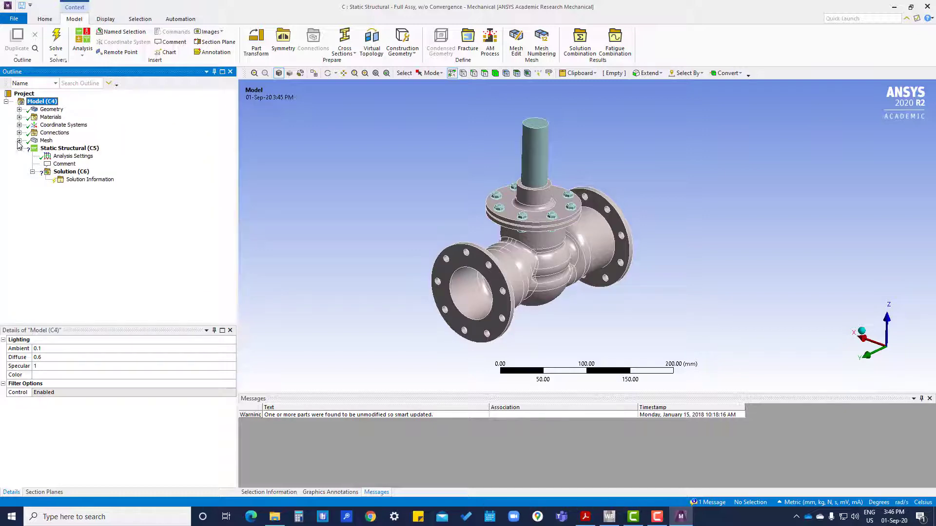
left_click(19, 141)
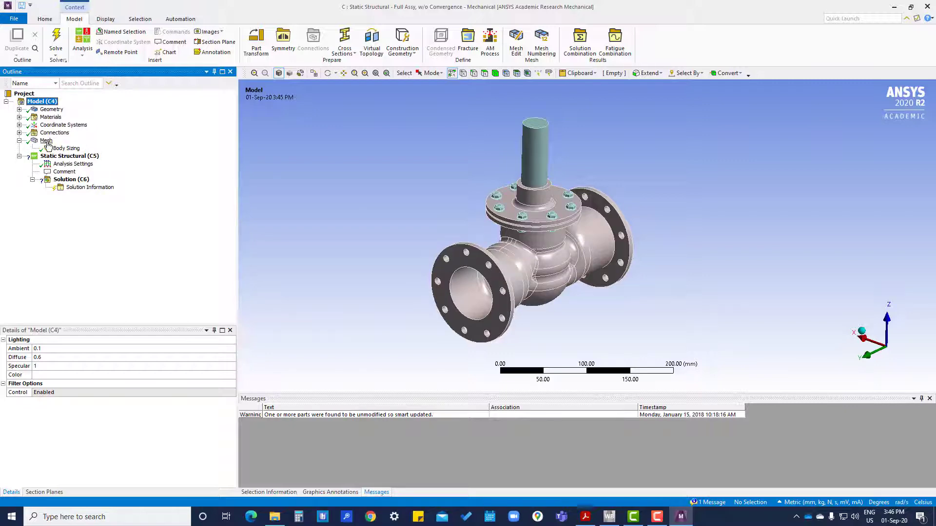
left_click(20, 141)
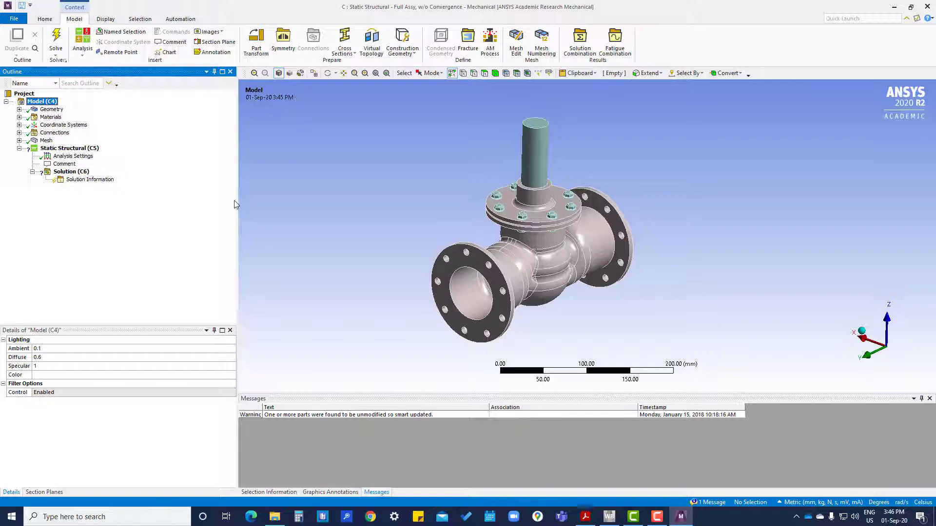
- Add a frictionless support to the Static Structural analysis, scoped to the outer end faces of both pipe flanges
right_click(81, 150)
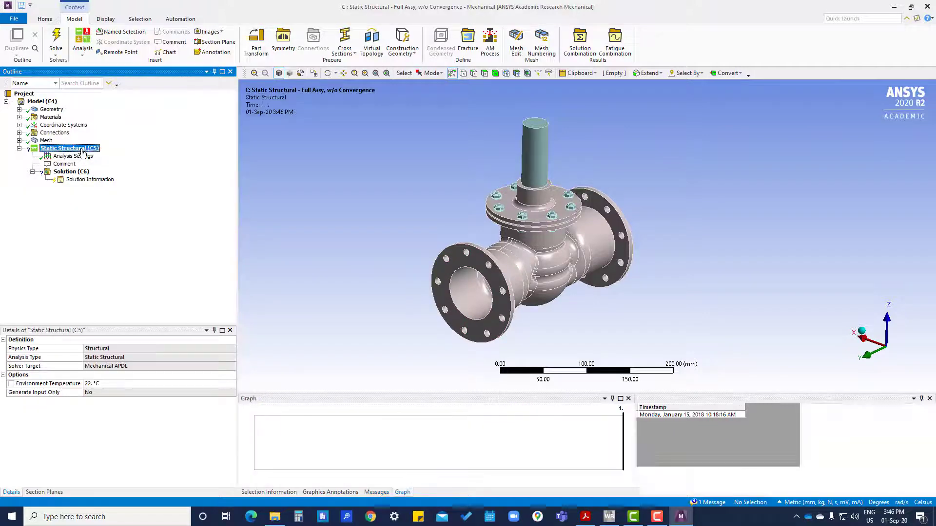
mouse_move(110, 155)
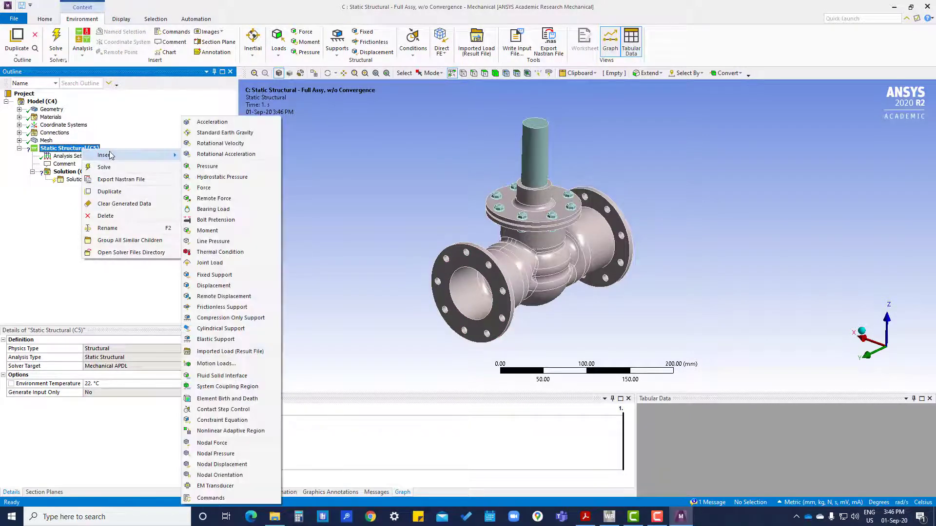
left_click(222, 307)
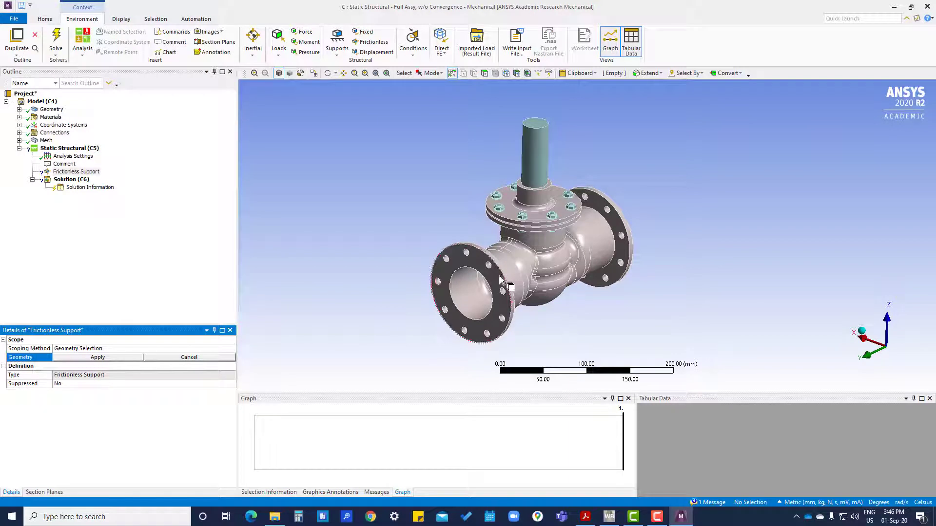
left_click(486, 75)
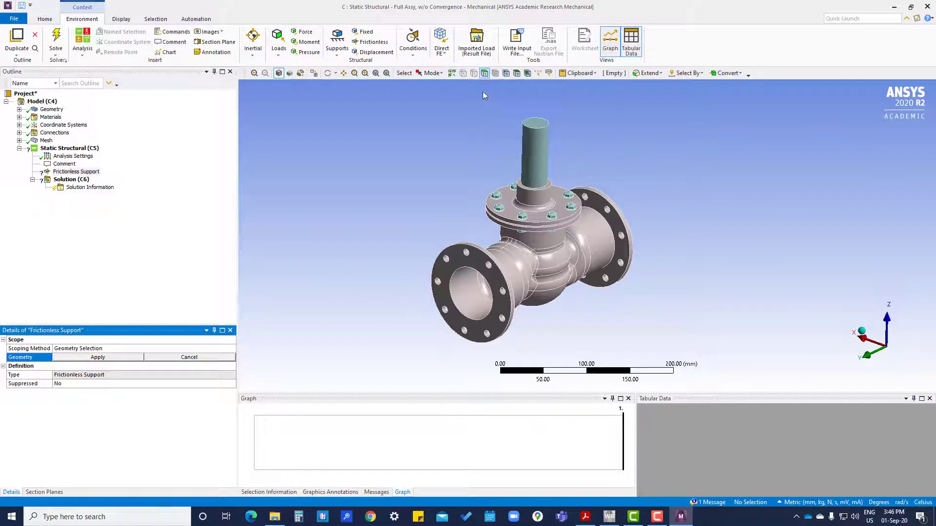
left_click(464, 261)
middle_click_drag(469, 263, 496, 227)
left_click(519, 218, "ctrl")
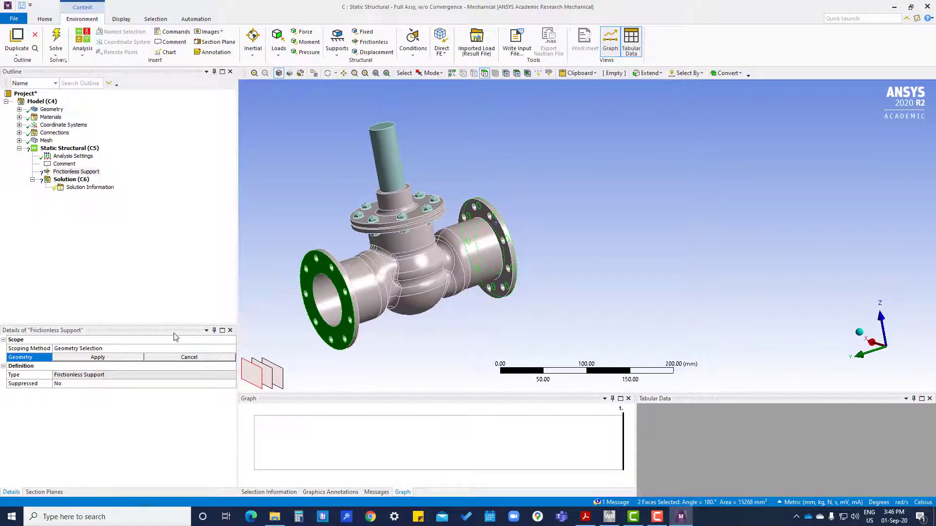
left_click(124, 359)
- Add a second frictionless support on the bolt-hole faces of both pipe flanges, selecting all faces the same size as one hole
middle_click_drag(401, 288, 507, 297)
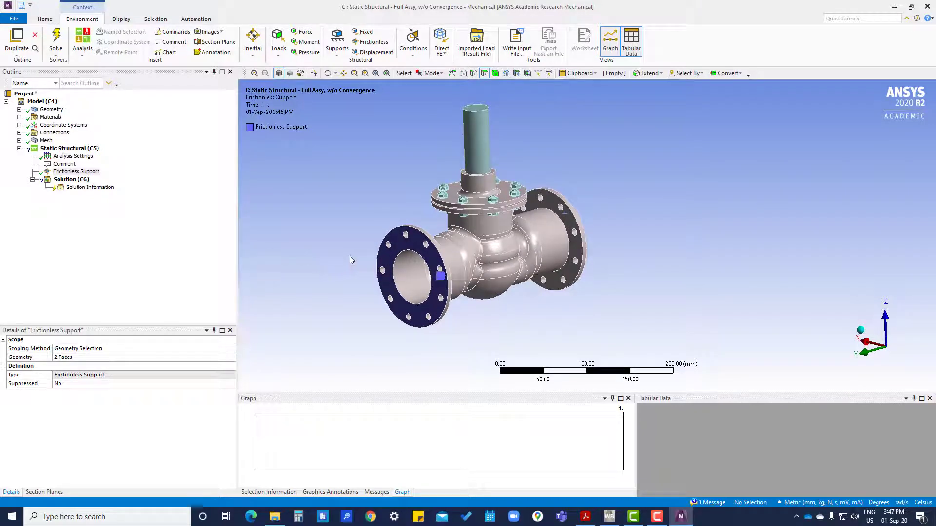
scroll(352, 251, "up", 2)
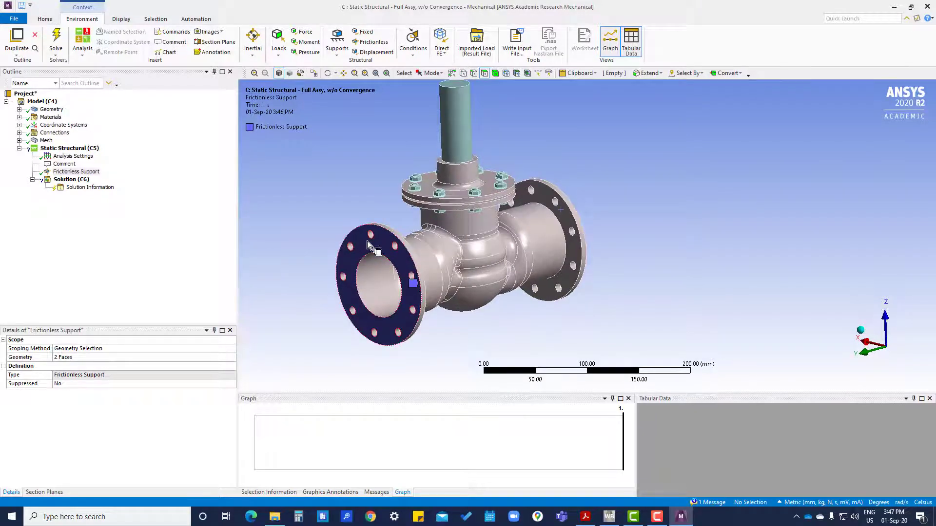
scroll(380, 251, "down", 1)
scroll(379, 253, "up", 2)
middle_click_drag(368, 247, 450, 235, "ctrl")
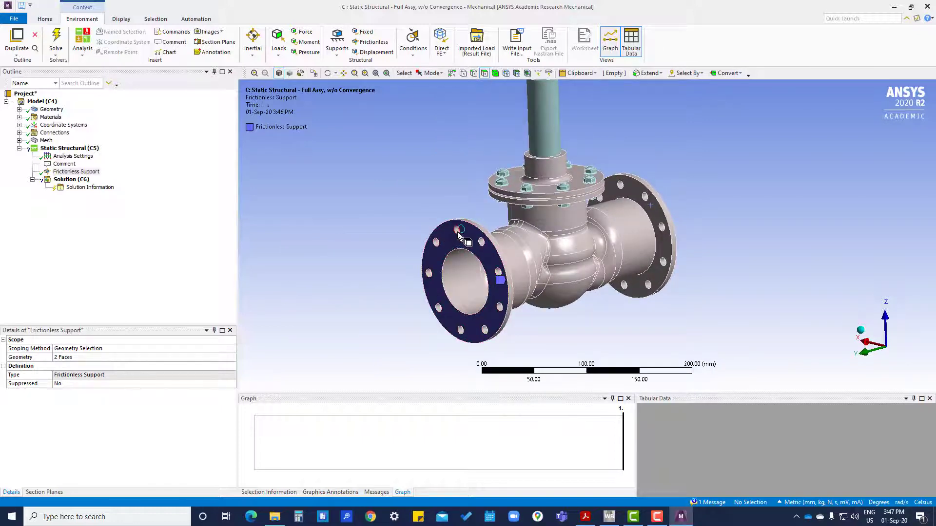
left_click(458, 235)
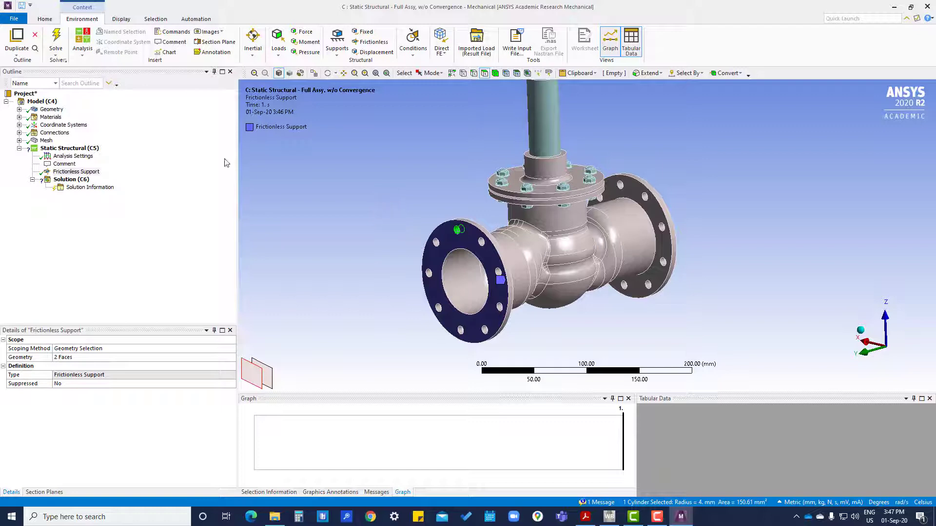
left_click(155, 20)
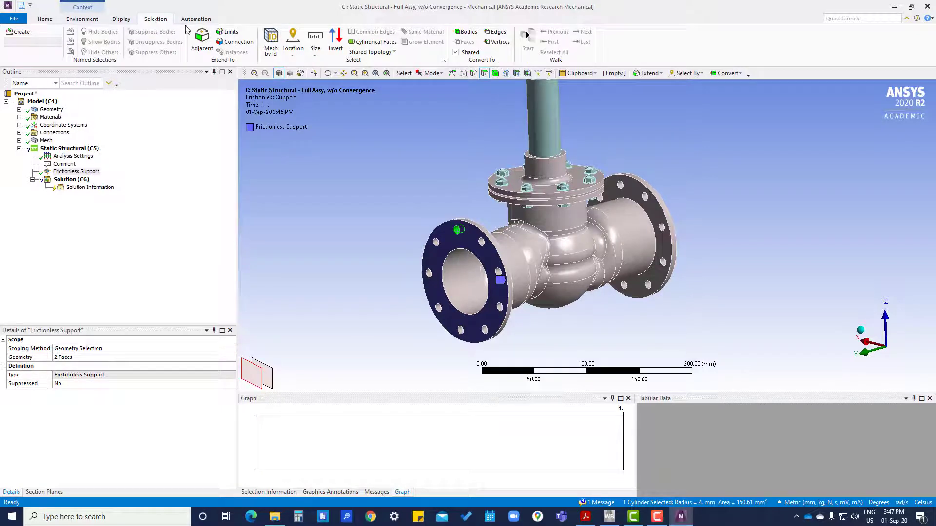
left_click(315, 42)
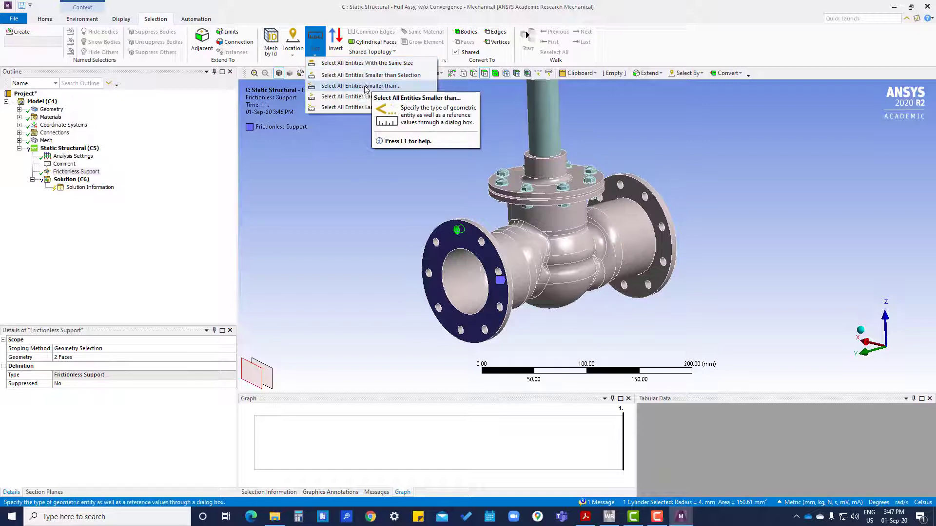
left_click(347, 67)
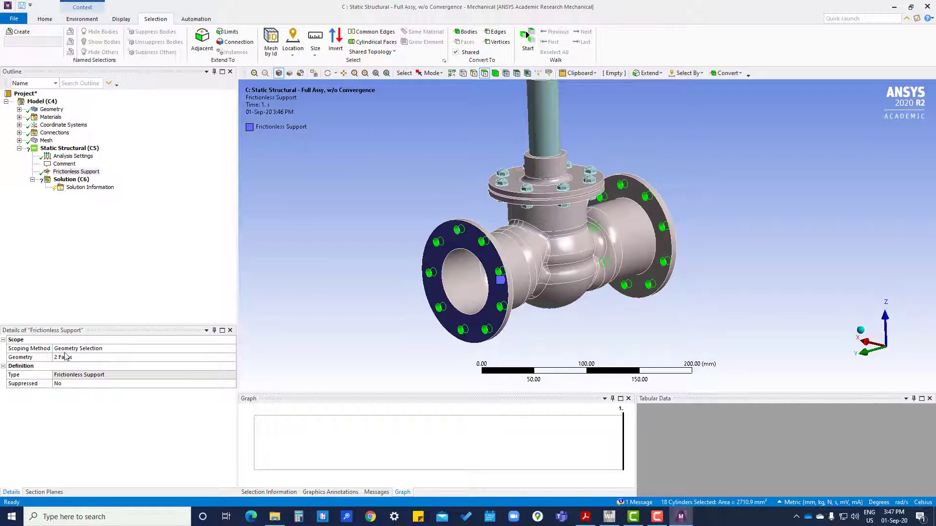
right_click(457, 230)
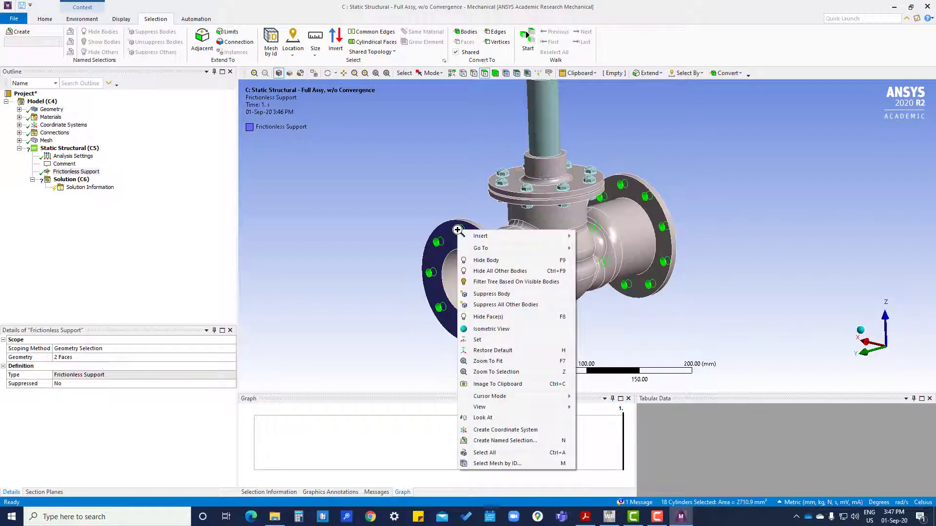
mouse_move(483, 237)
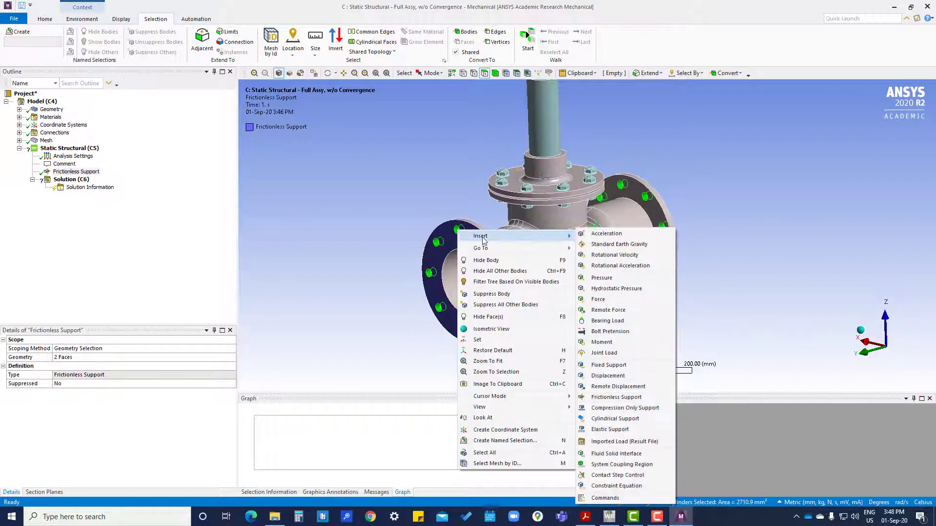
left_click(617, 398)
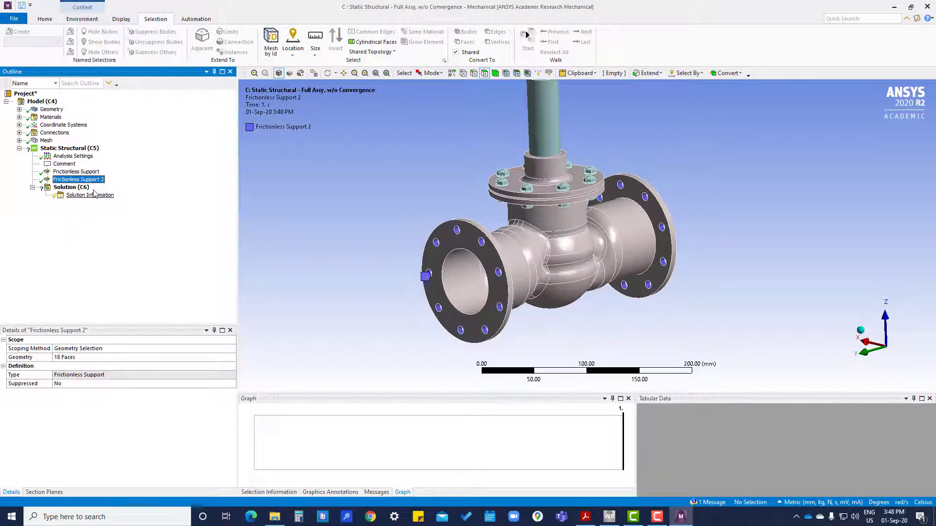
- Enable Section Plane 1 to cut the valve assembly open and expose its interior faces
left_click(373, 280)
middle_click_drag(616, 303, 605, 262)
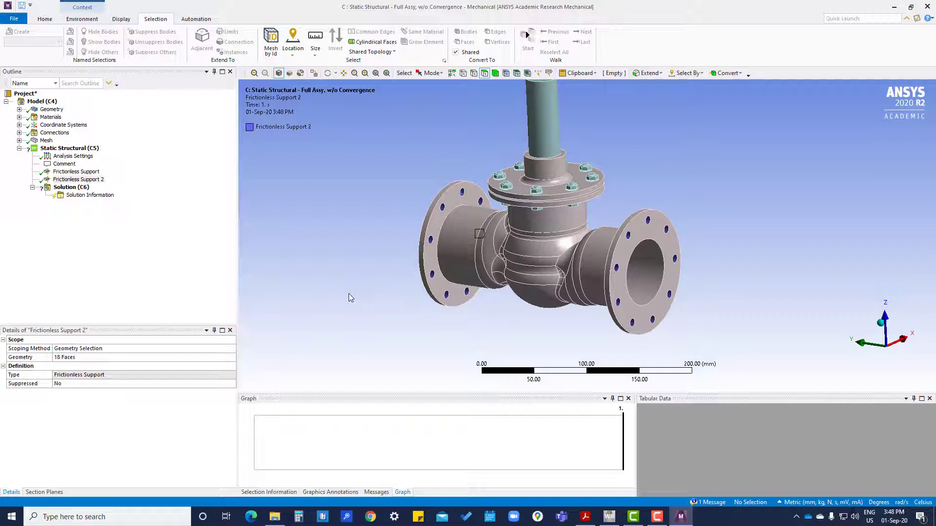
middle_click_drag(507, 302, 502, 341)
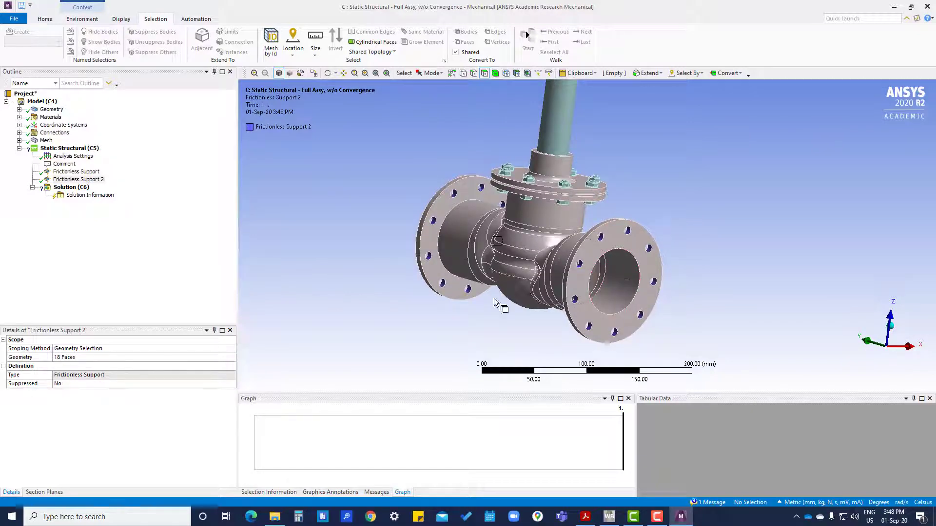
middle_click_drag(310, 265, 374, 285)
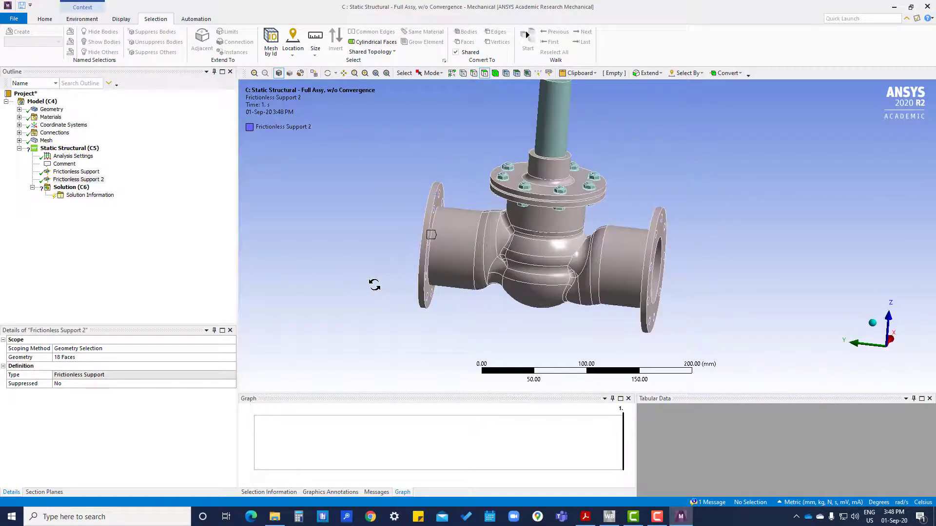
left_click(41, 494)
left_click(5, 353)
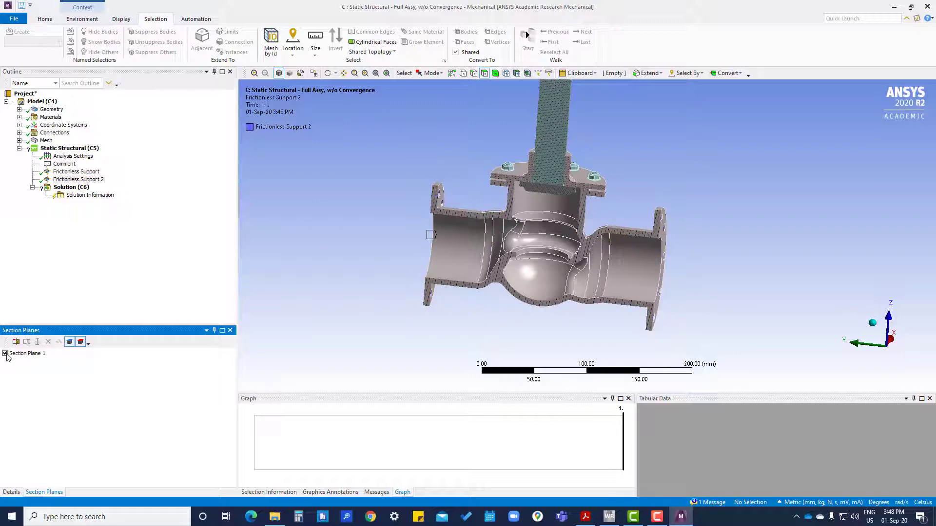
- Disable Section Plane 1 and create a new section plane through the stem axis, cutting the valve lengthwise in an end-on Y view
left_click(5, 354)
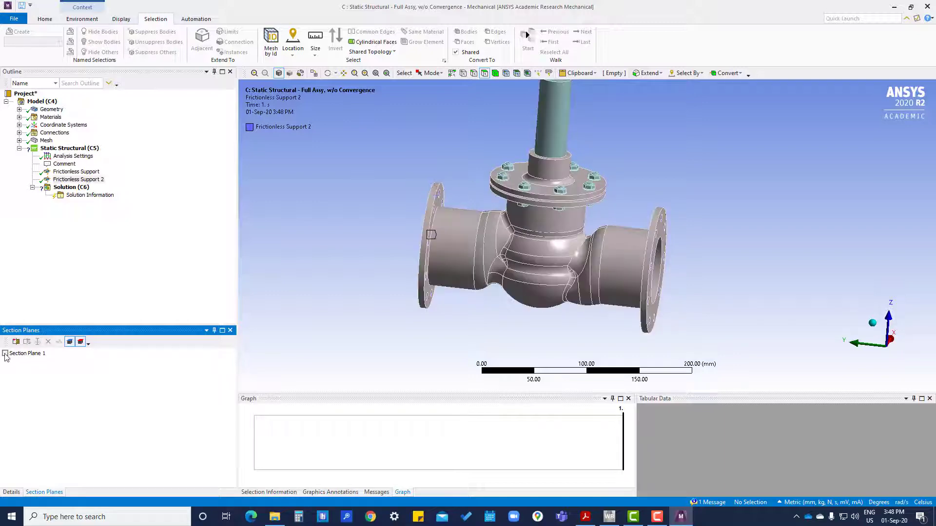
middle_click_drag(551, 342, 416, 341)
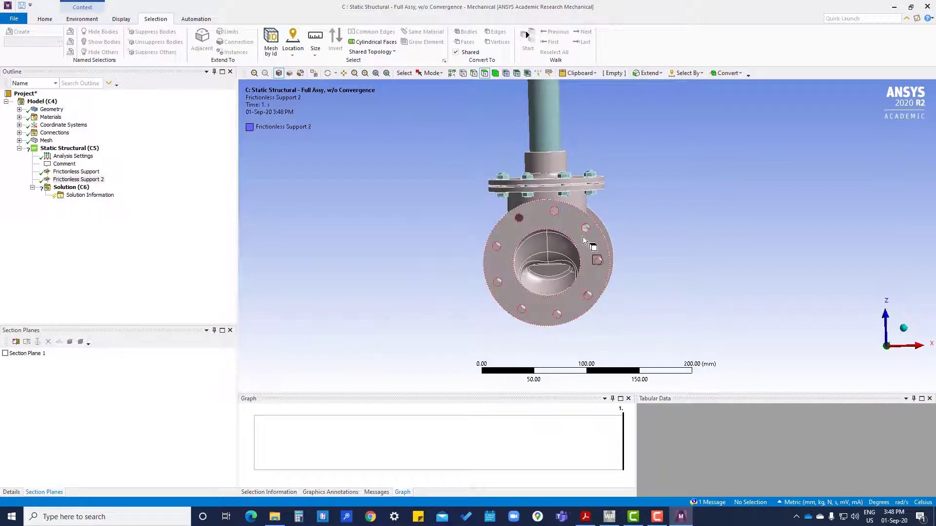
left_click(889, 347)
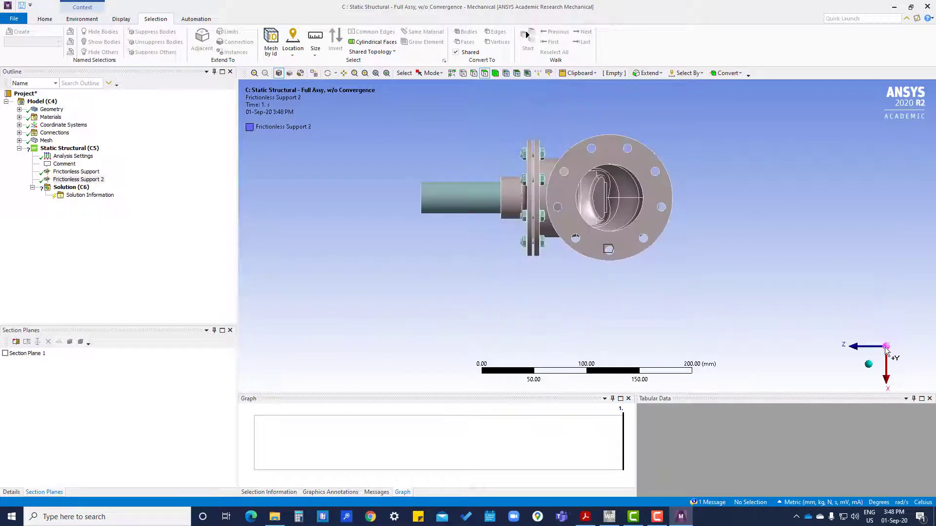
left_click(17, 342)
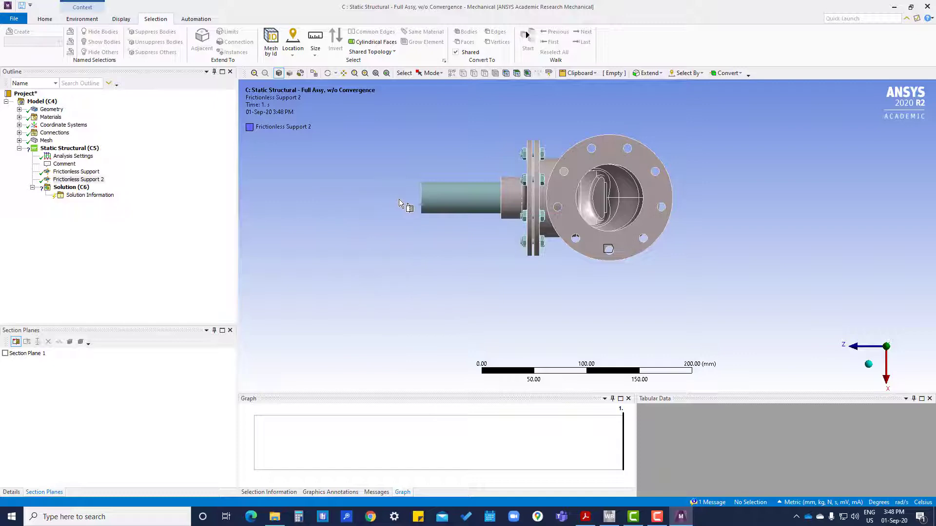
left_click_drag(402, 199, 424, 200)
left_click_drag(566, 199, 700, 198)
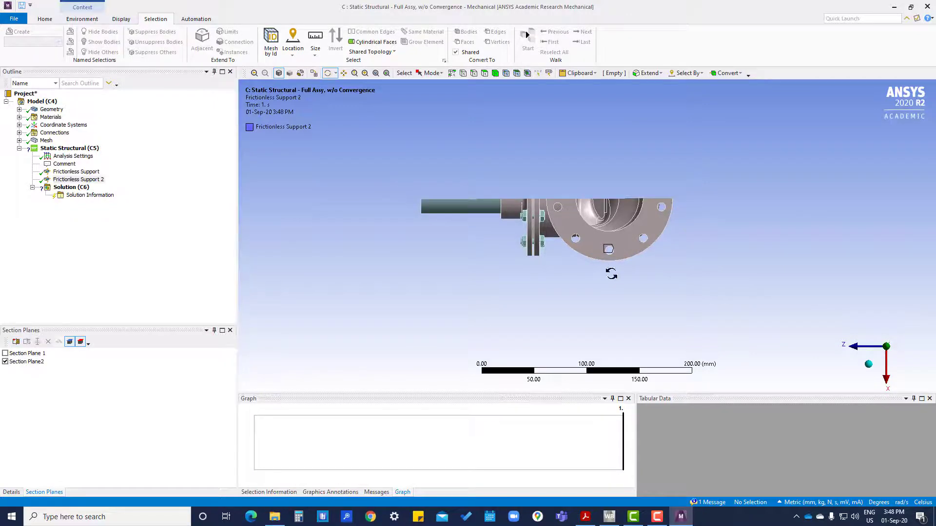
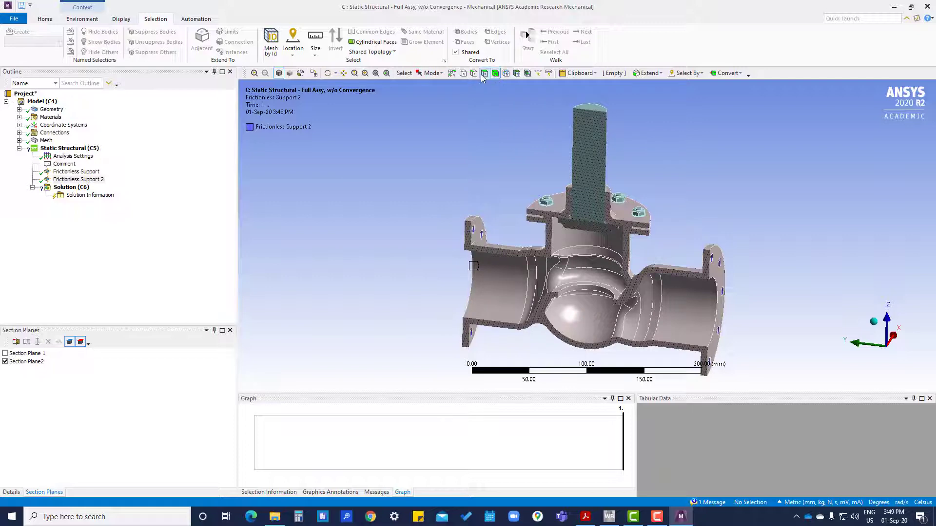
- Select the inner bore faces of both pipe ends and extend the selection to all tangent faces within limits
left_click(503, 291)
left_click(689, 315, "ctrl")
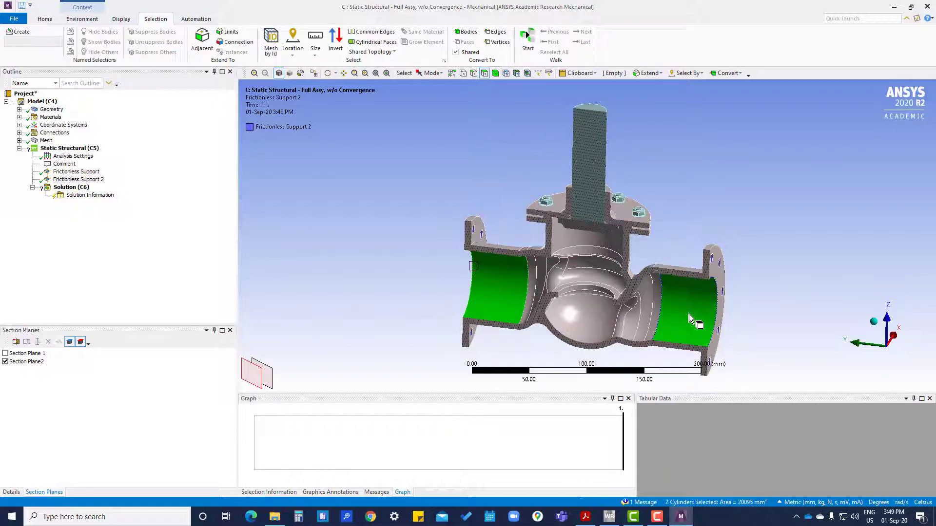
left_click(661, 74)
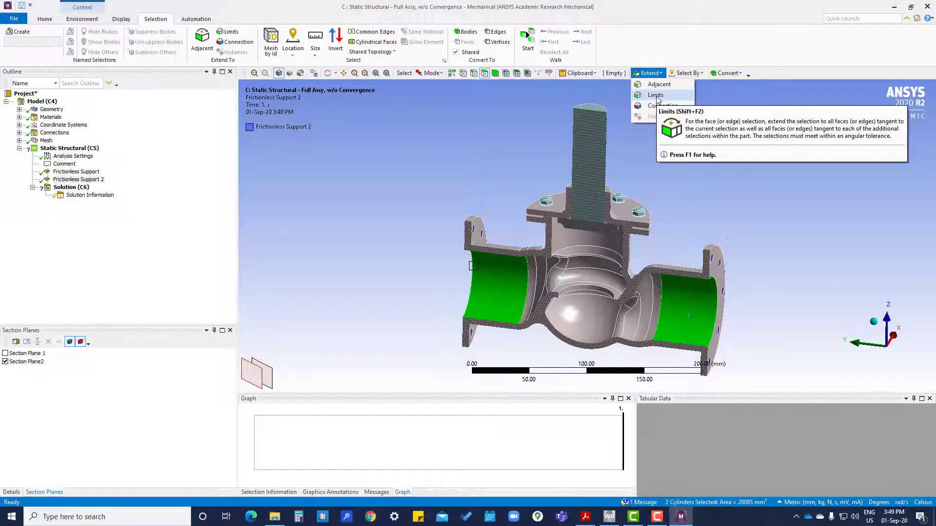
left_click(655, 96)
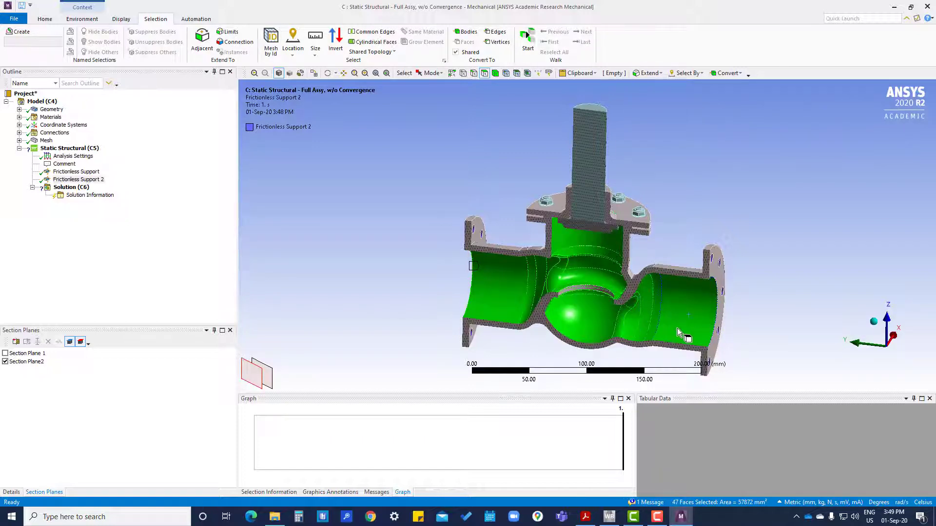
- Add the valve seat ring's inner face and the uncovered face at the top of the bonnet bore to the selection
scroll(580, 305, "up", 5)
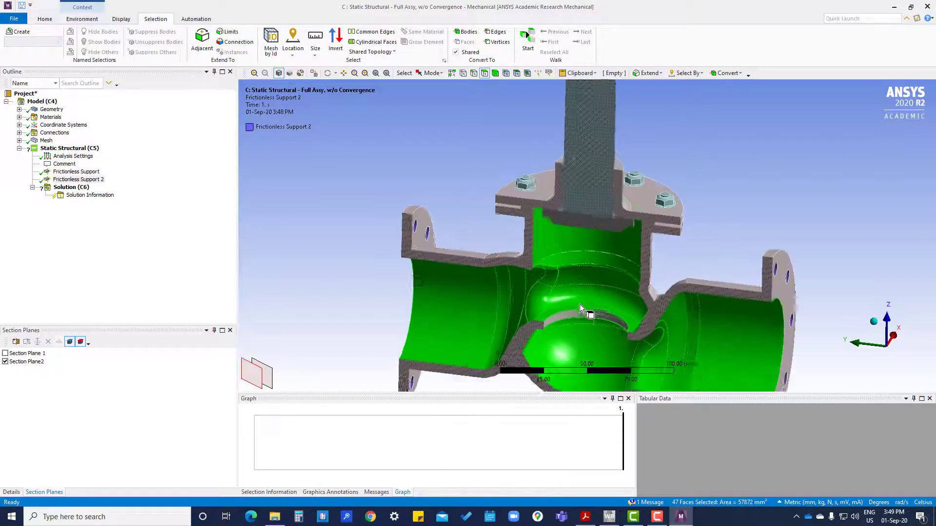
middle_click_drag(575, 306, 562, 222, "ctrl")
middle_click_drag(558, 274, 559, 249)
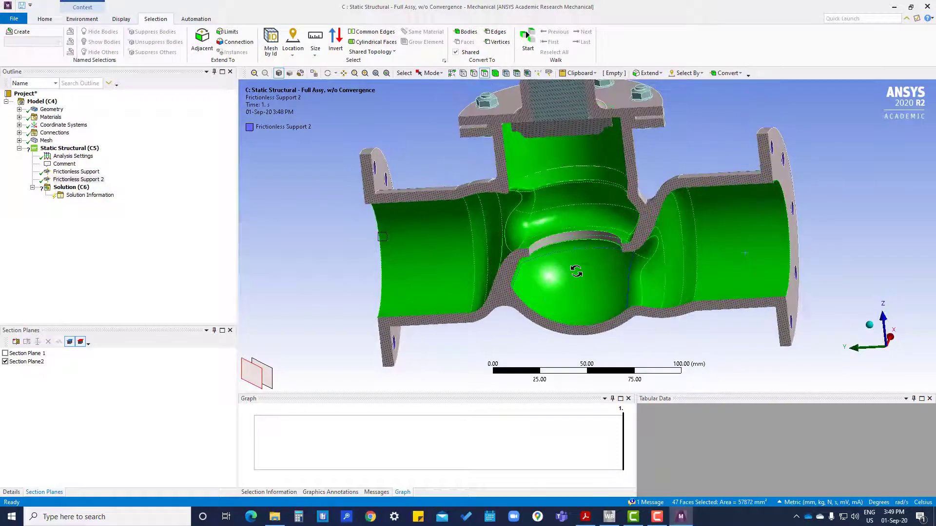
scroll(559, 249, "down", 1)
scroll(558, 249, "up", 2)
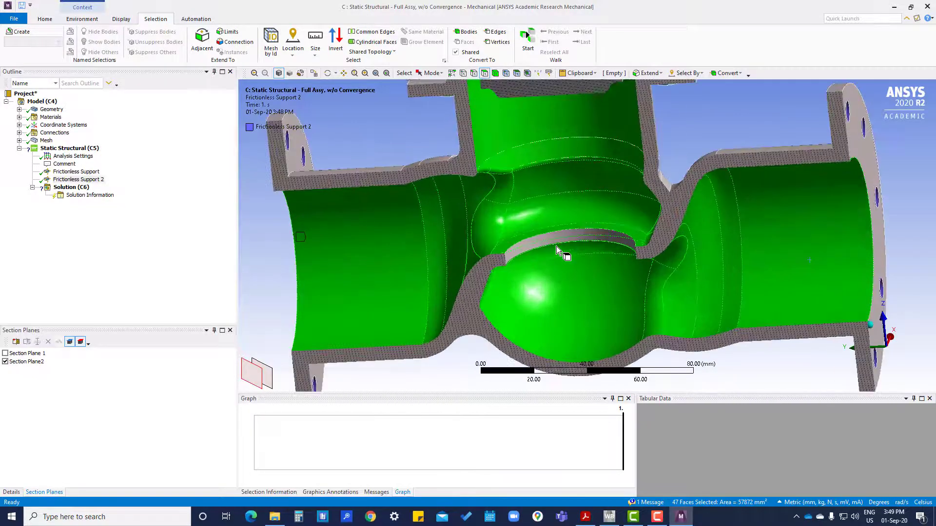
left_click(549, 242, "ctrl")
middle_click_drag(528, 203, 521, 171)
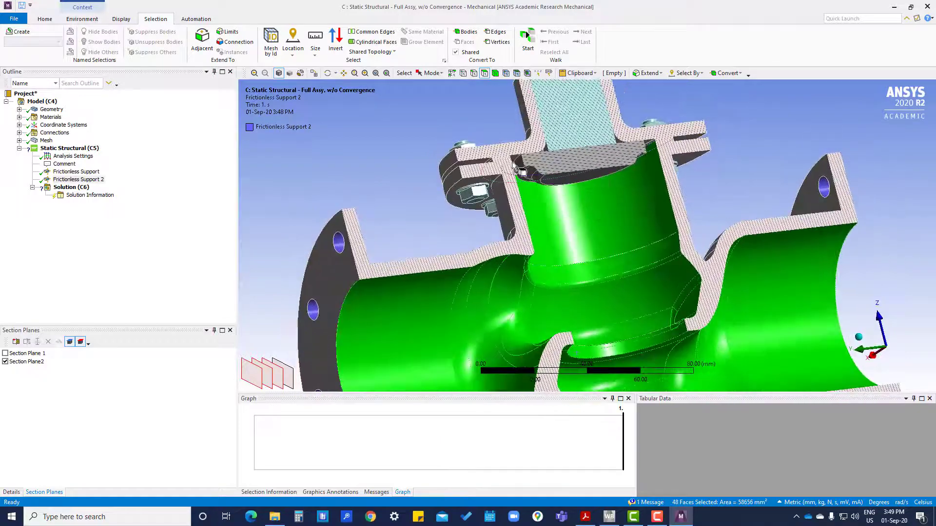
left_click(518, 168, "ctrl")
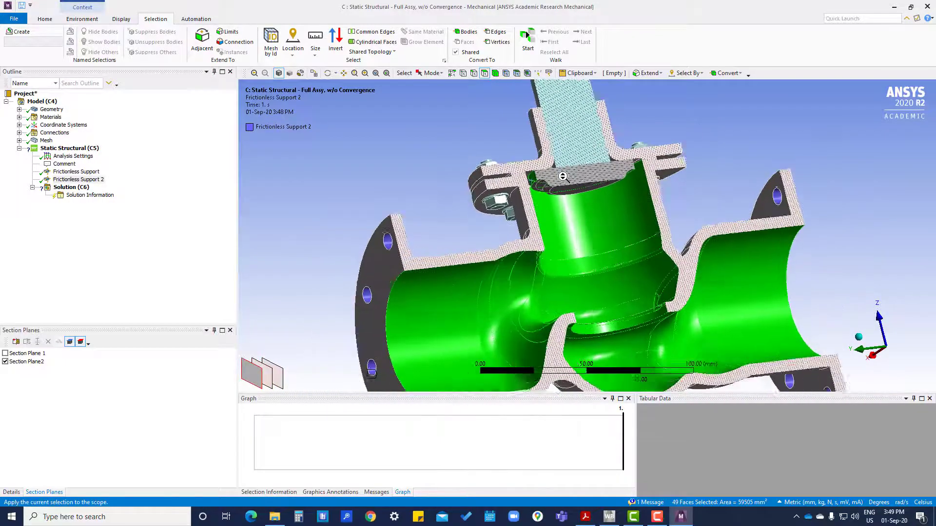
- Add the underside and rounded edge faces of the disc below the stem to the selected internal faces
scroll(509, 160, "up", 4)
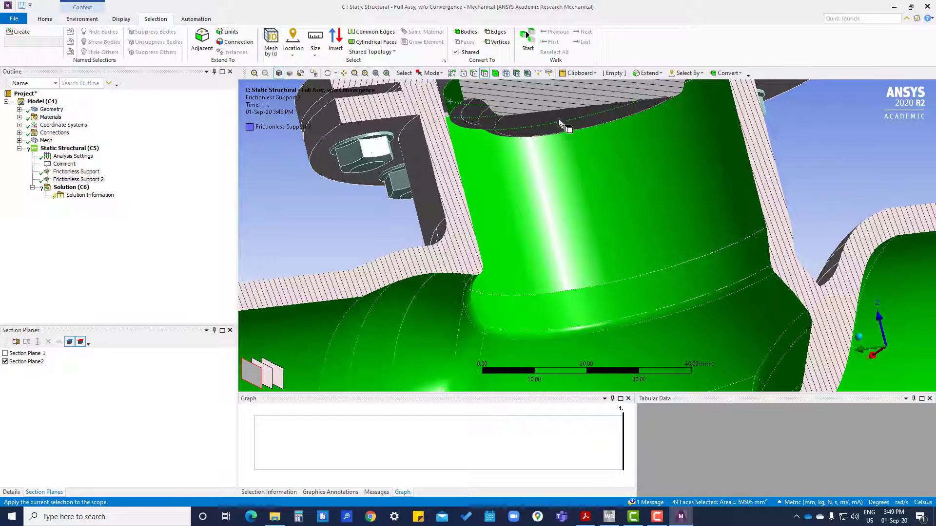
left_click(557, 118, "ctrl")
left_click(484, 123, "ctrl")
left_click(460, 120, "ctrl")
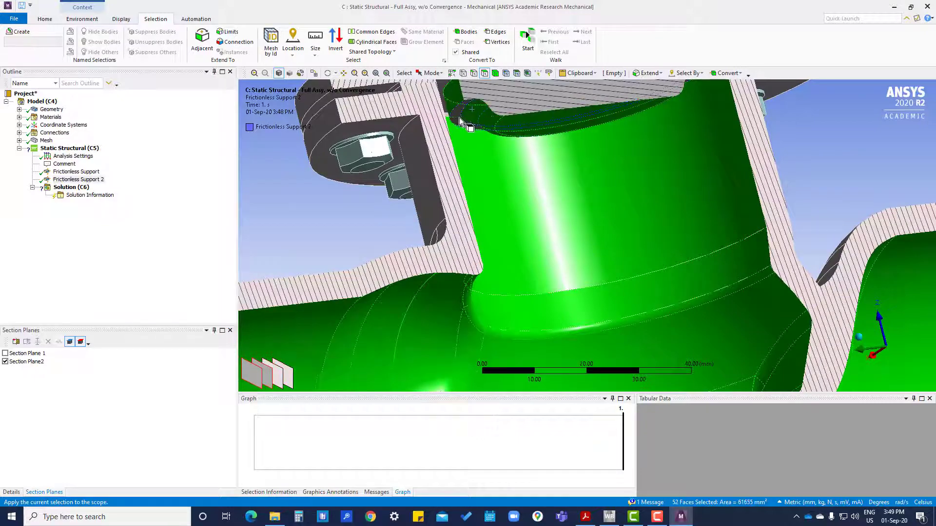
left_click(457, 117, "ctrl")
- Add the face in the gap beside the disc and the thin lip at the bore's upper edge to the selection
middle_click_drag(468, 131, 486, 225)
scroll(487, 225, "up", 5)
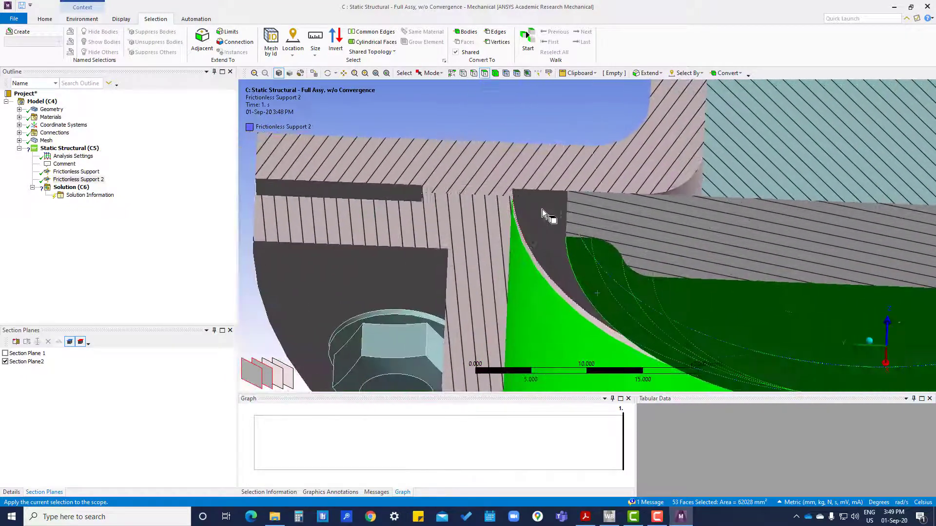
left_click(549, 206, "ctrl")
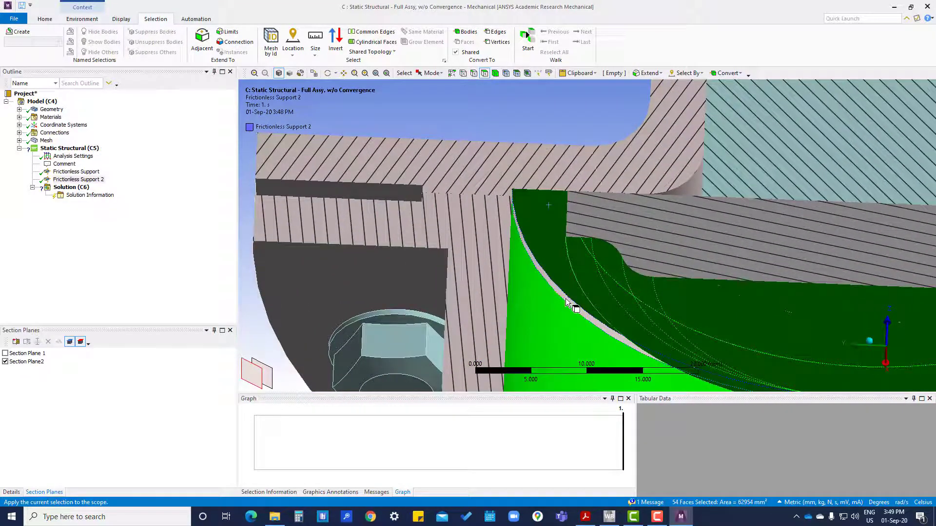
left_click(565, 299, "ctrl")
scroll(648, 340, "up", 5)
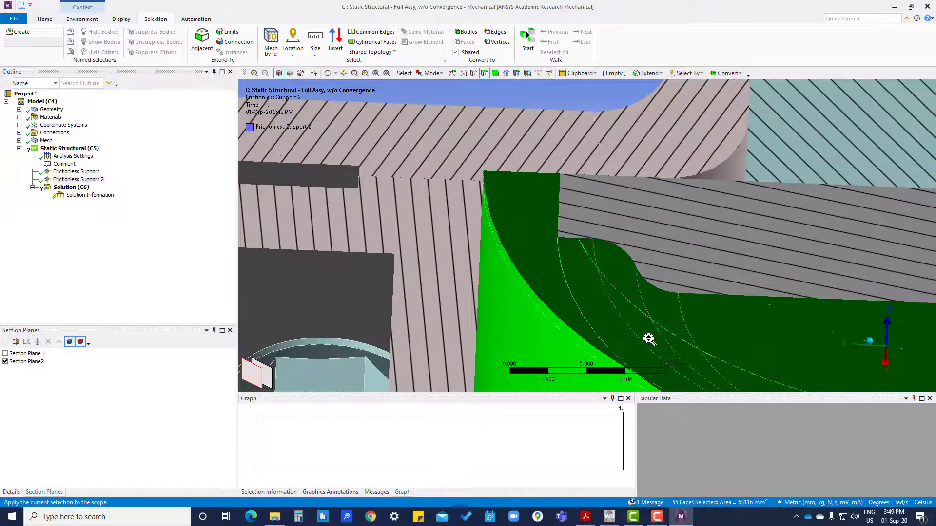
scroll(649, 340, "down", 12)
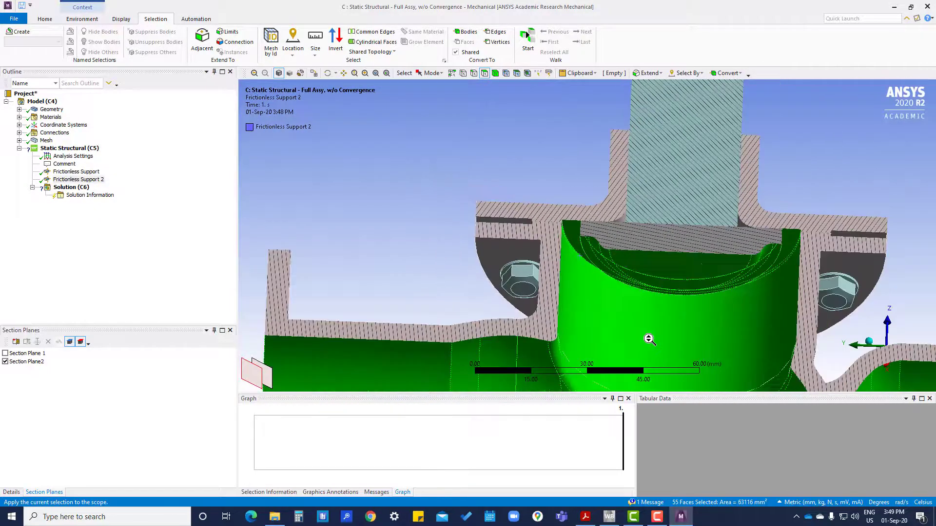
scroll(649, 340, "down", 6)
middle_click_drag(649, 340, 591, 252, "ctrl")
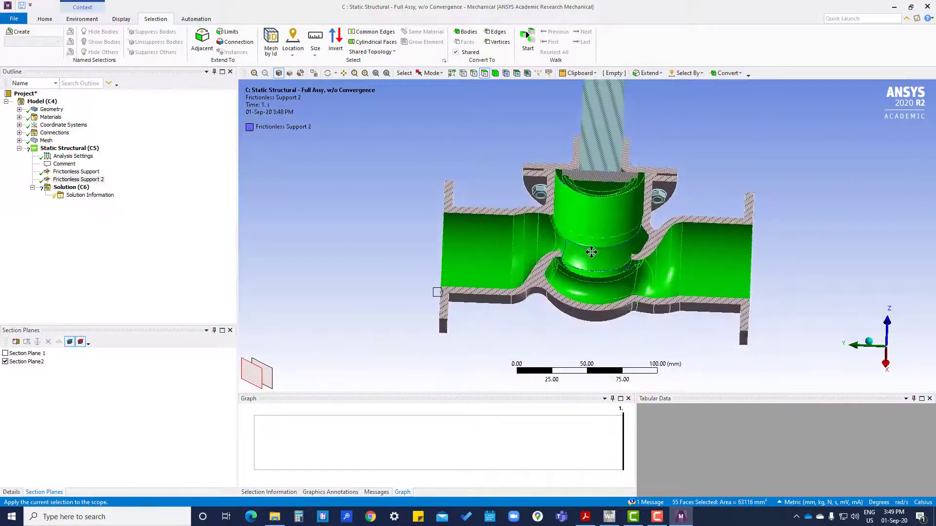
- Apply a pressure load to the selected internal faces with a magnitude of 7 MPa
right_click(467, 245)
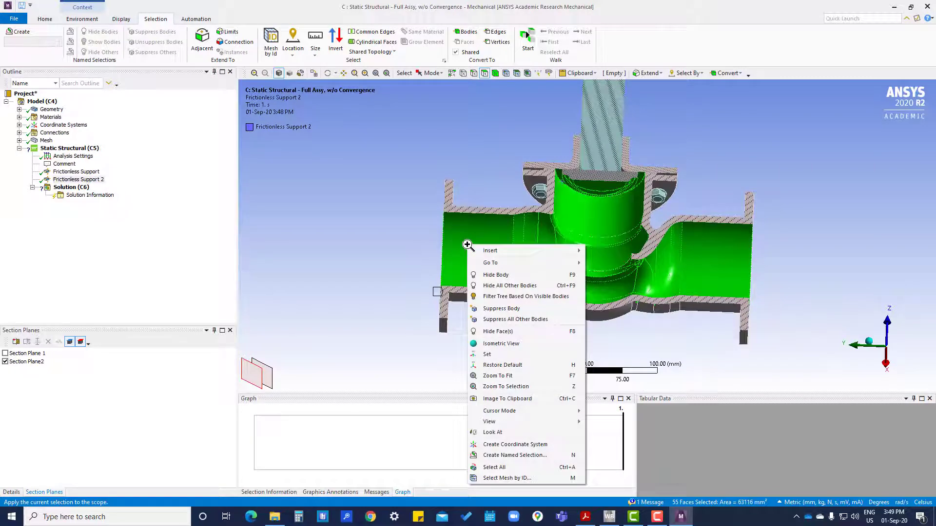
mouse_move(498, 254)
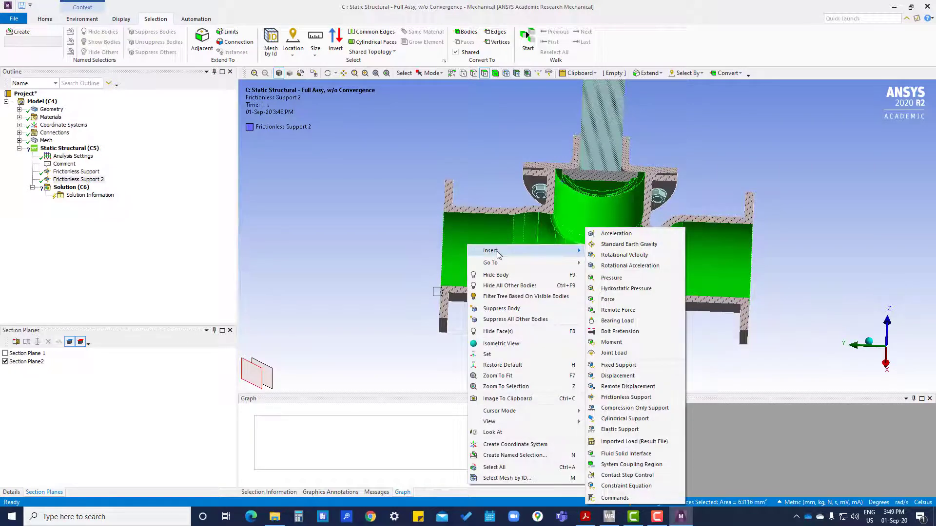
left_click(610, 277)
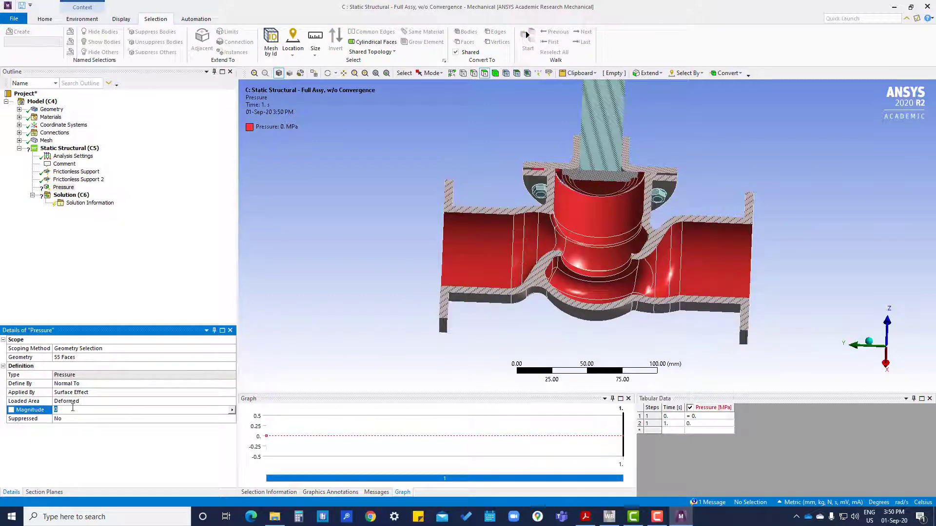
type("0")
key("Return")
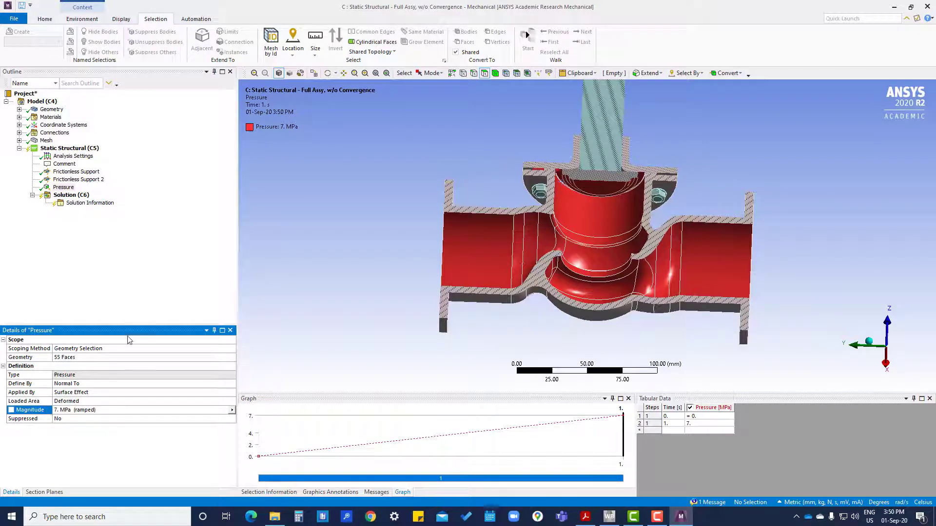
- Disable the second section plane to show the whole valve assembly again
middle_click_drag(500, 236, 485, 268)
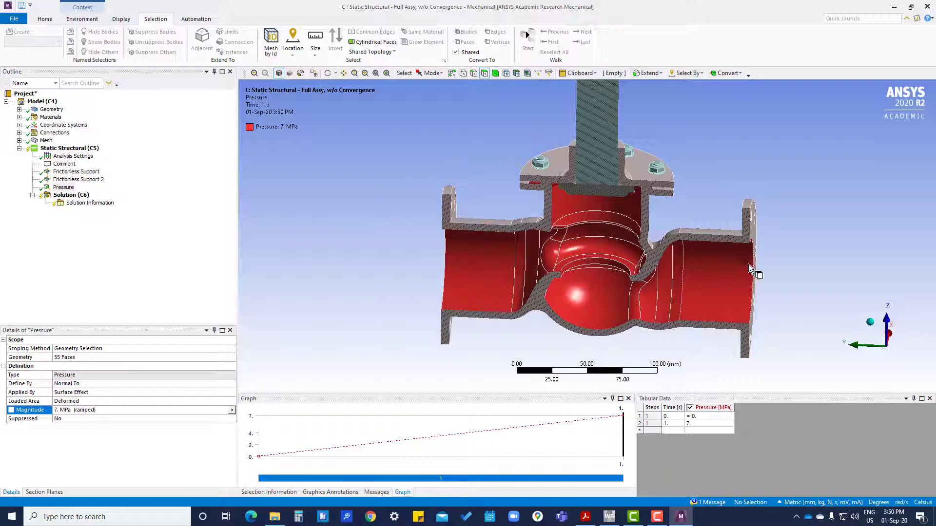
left_click(147, 258)
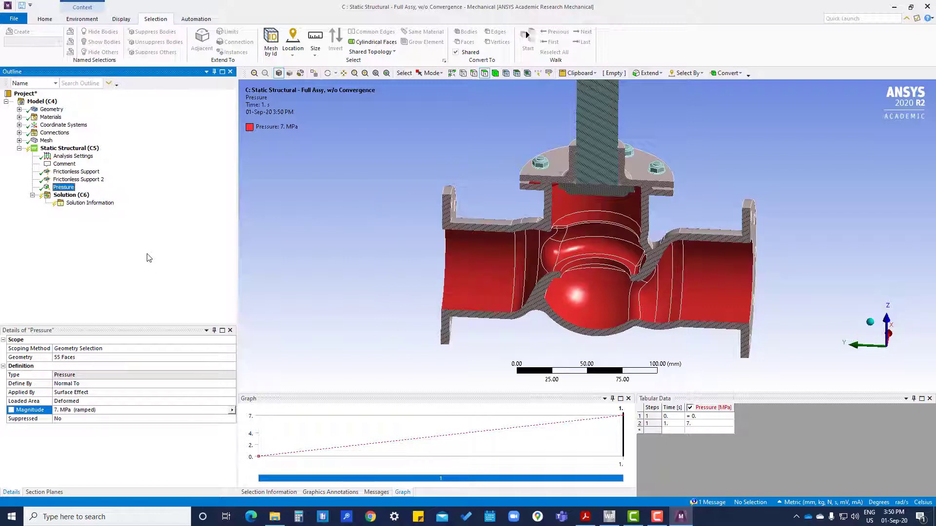
left_click(374, 257)
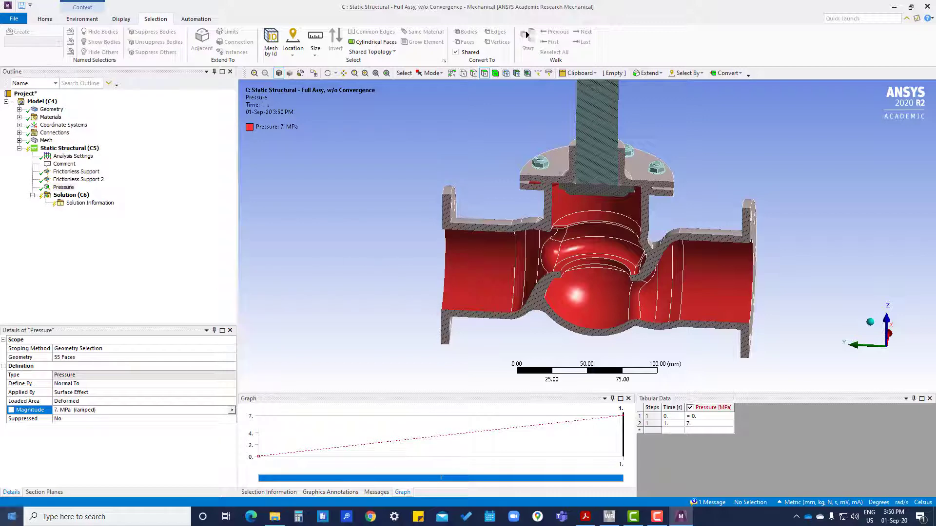
left_click(53, 493)
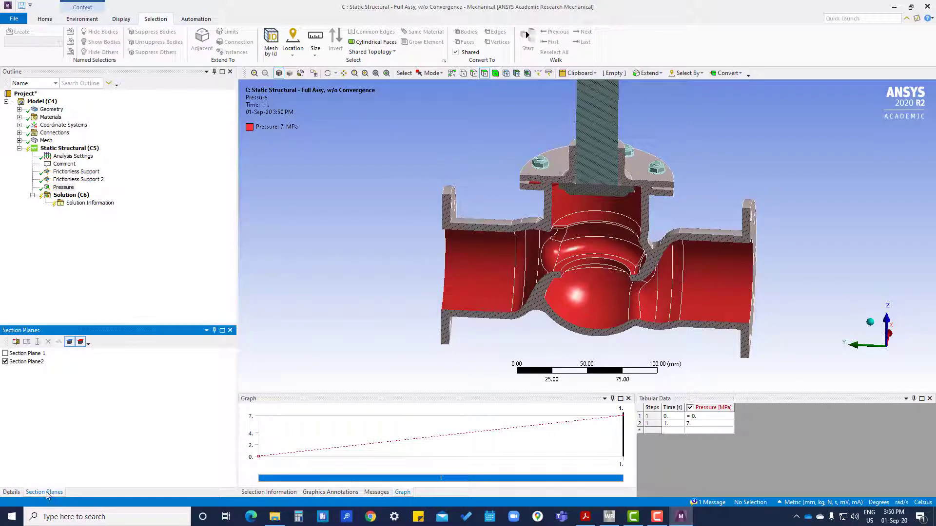
left_click(5, 361)
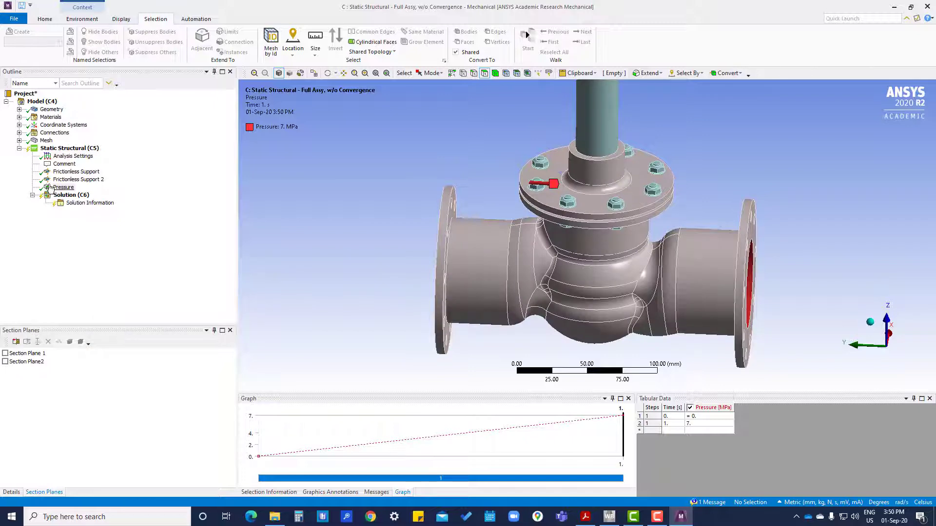
- Solve the Static Structural analysis
left_click(78, 149)
right_click(78, 151)
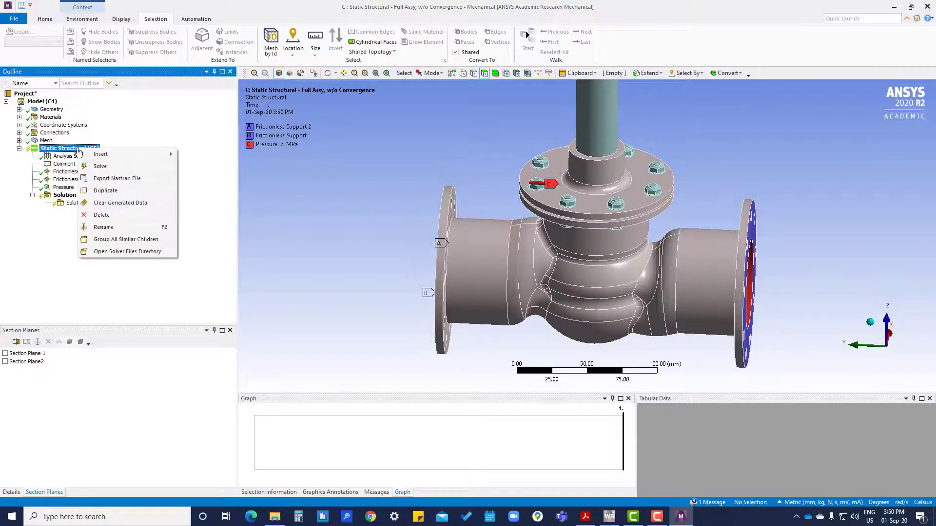
right_click(51, 151)
left_click(72, 166)
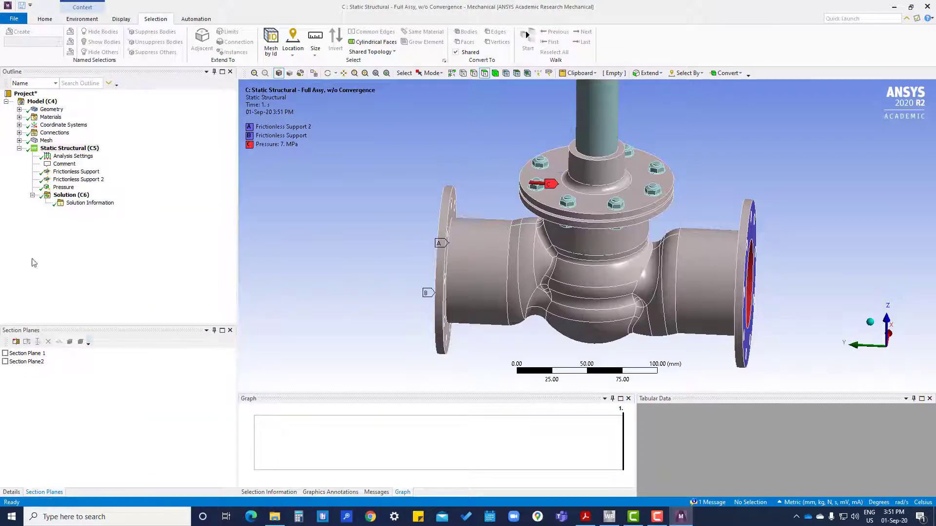
- Add a Total Deformation result to the Solution of the Static Structural analysis
right_click(74, 196)
mouse_move(92, 205)
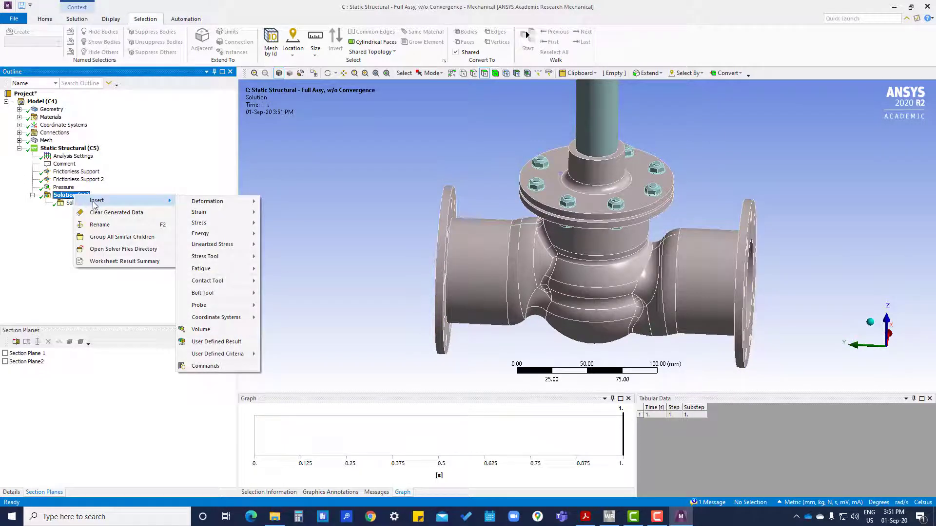
mouse_move(219, 201)
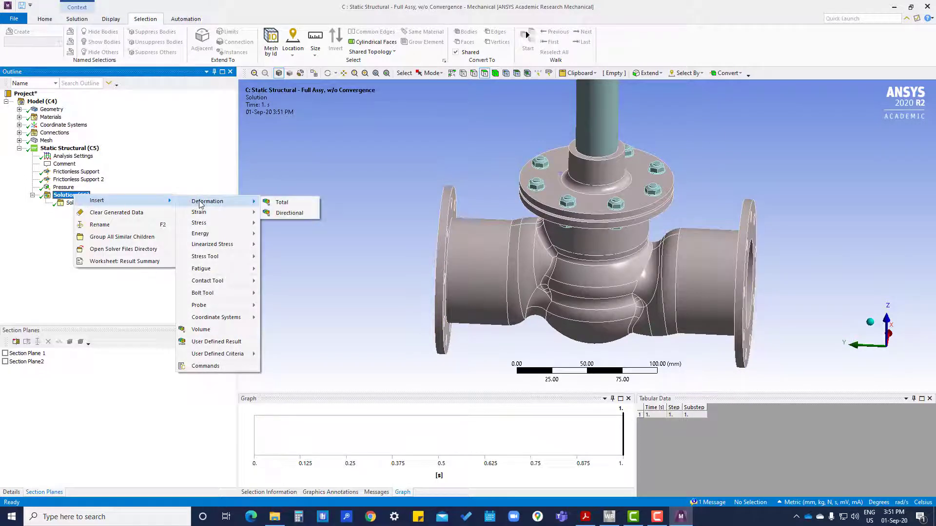
left_click(283, 203)
- Add an Equivalent (von-Mises) Stress result to the Solution
right_click(68, 197)
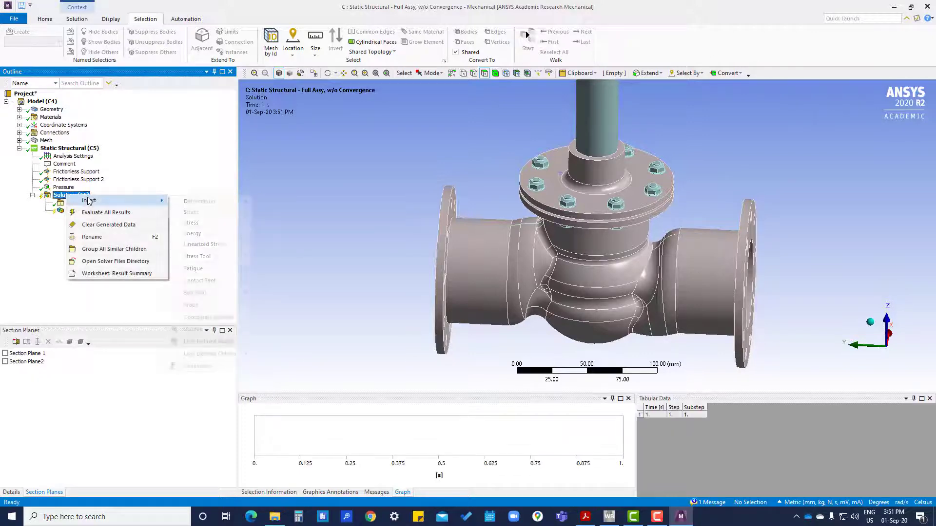
mouse_move(89, 201)
mouse_move(210, 223)
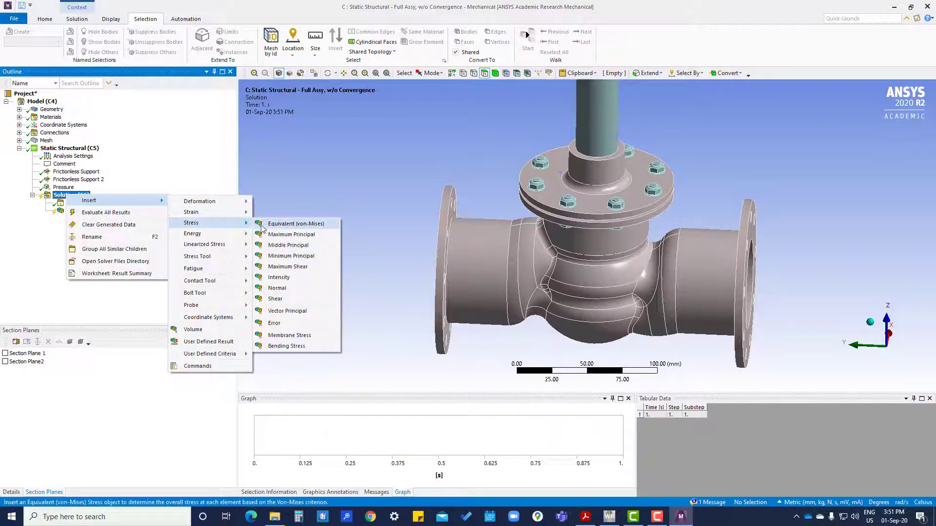
left_click(297, 224)
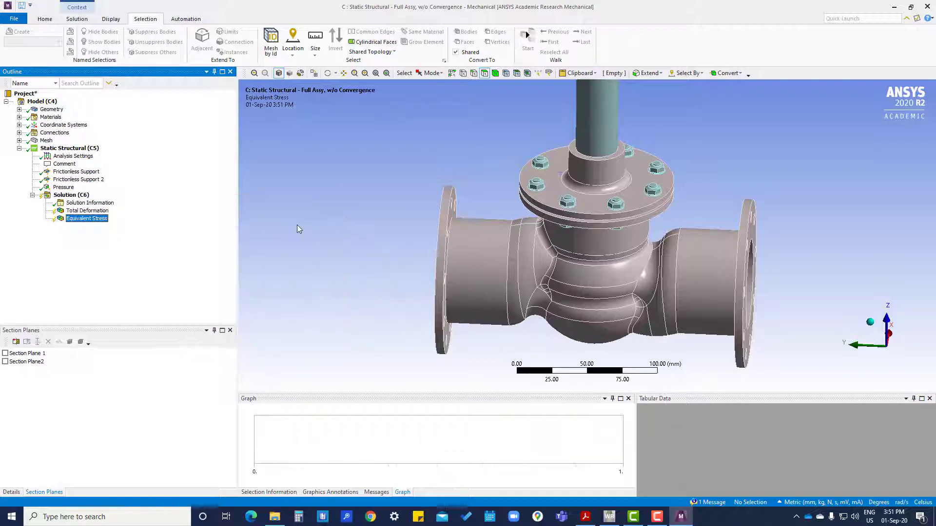
- Evaluate all results of the Solution and display the total deformation plot of the valve assembly
right_click(69, 197)
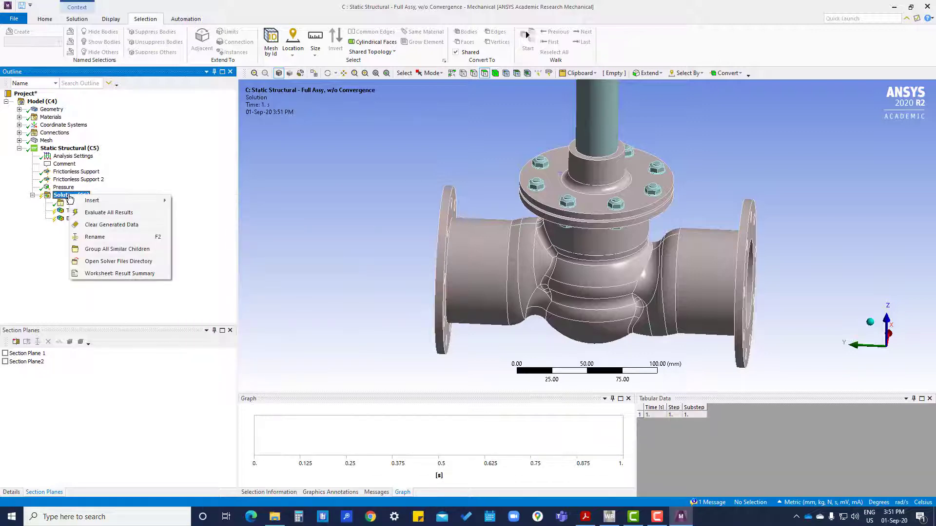
left_click(102, 213)
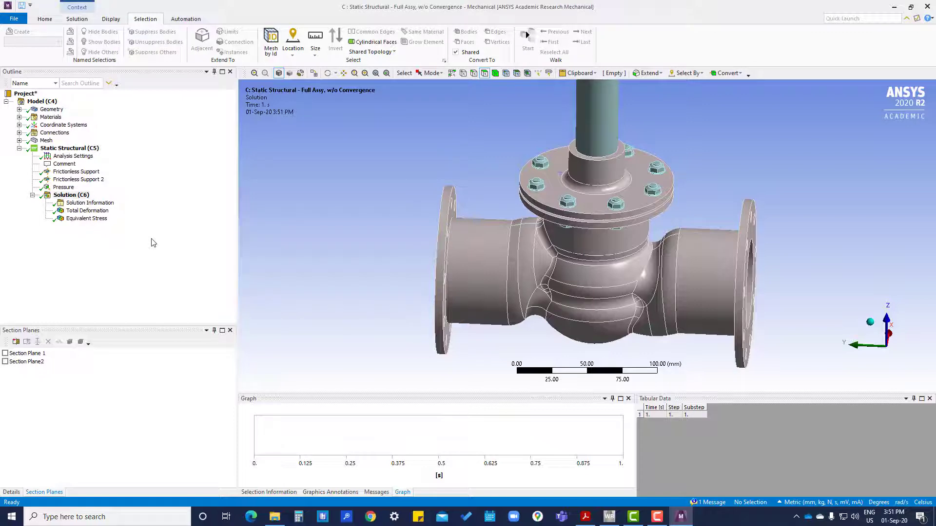
left_click(92, 211)
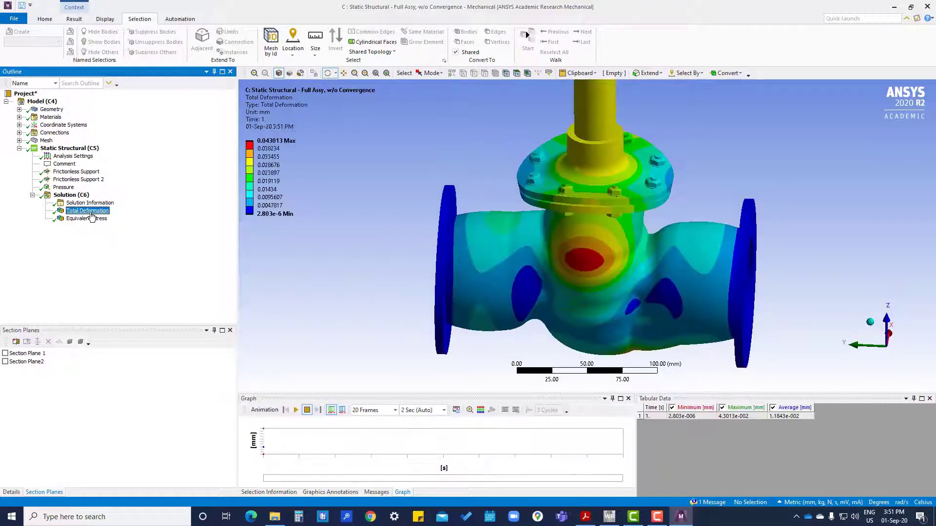
left_click_drag(347, 247, 367, 256)
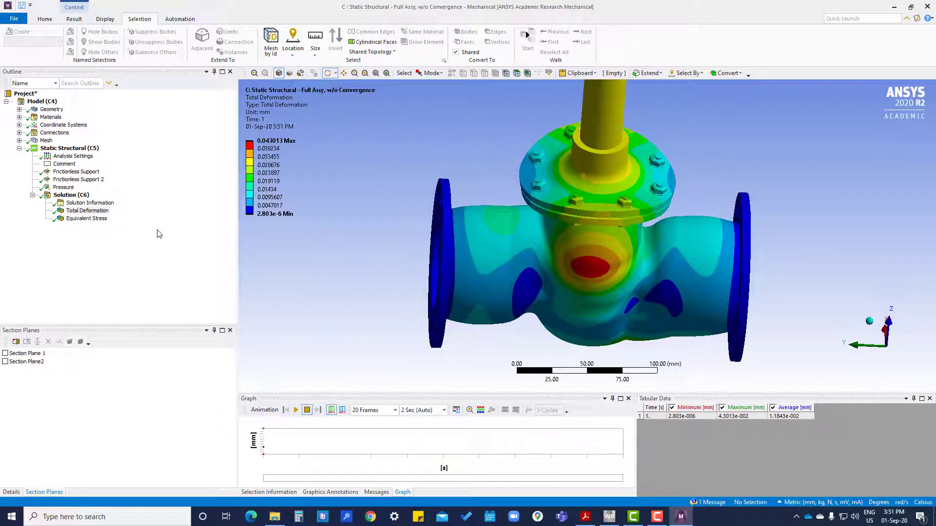
- Display the Equivalent Stress result and examine its distribution over the valve body, bonnet and flanges
left_click(87, 218)
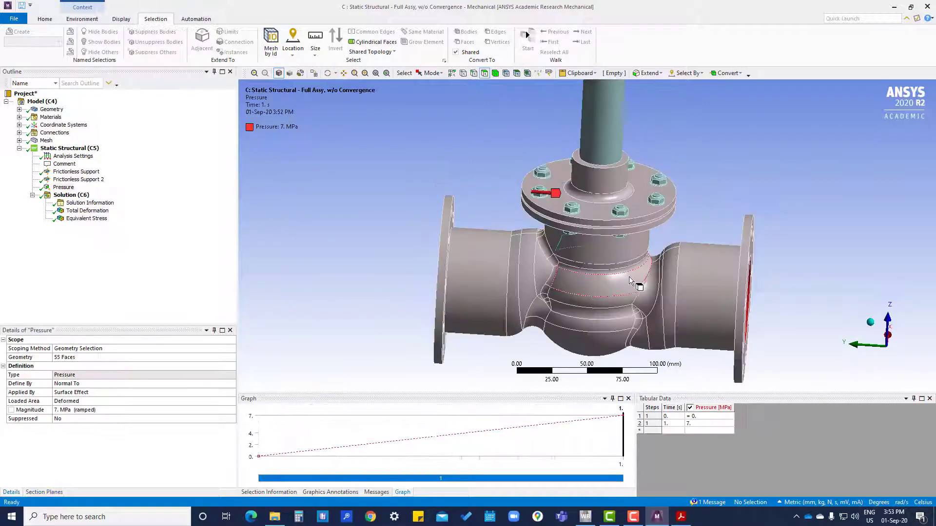
middle_click_drag(629, 276, 592, 271)
key("Down")
key("Down")
key("Down")
key("Down")
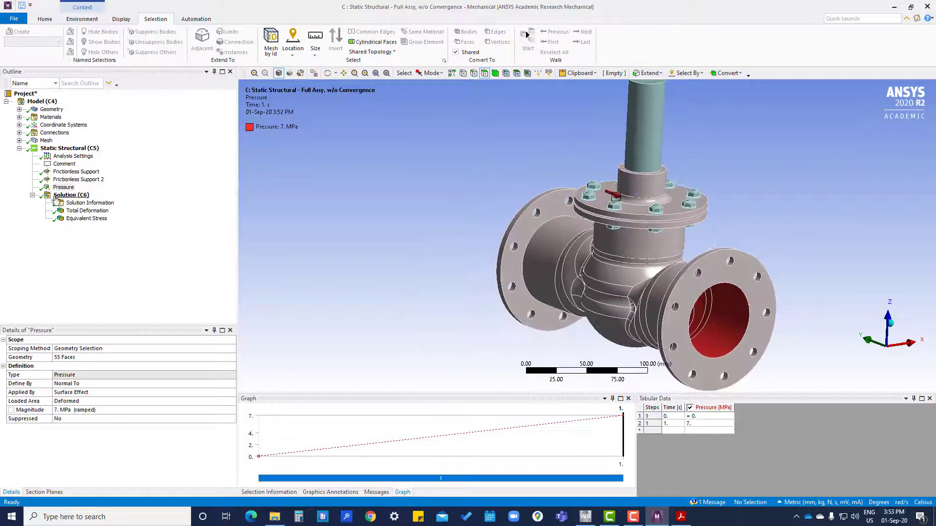
scroll(592, 271, "down", 3)
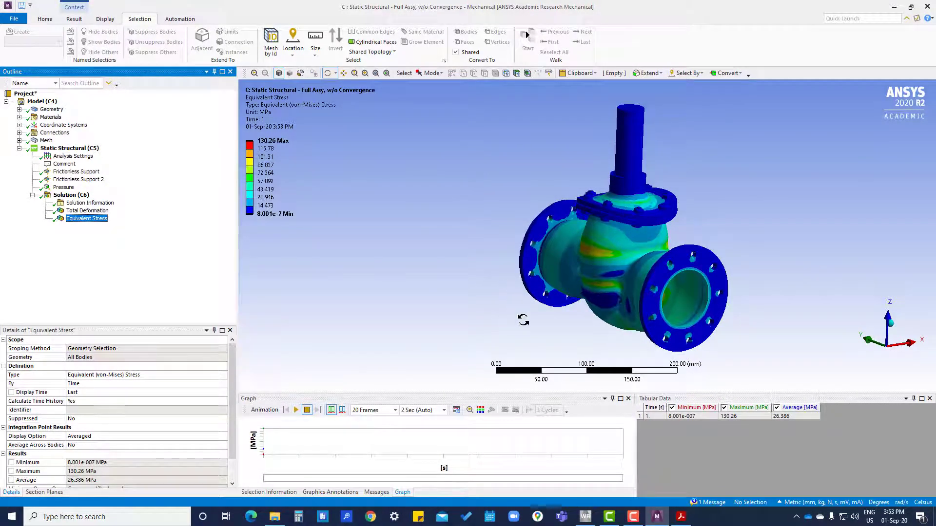
middle_click_drag(525, 323, 578, 324)
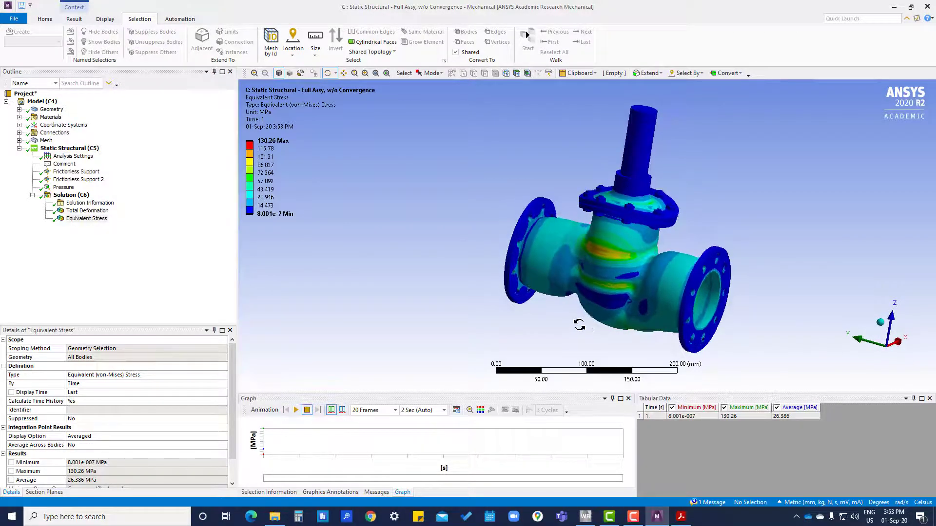